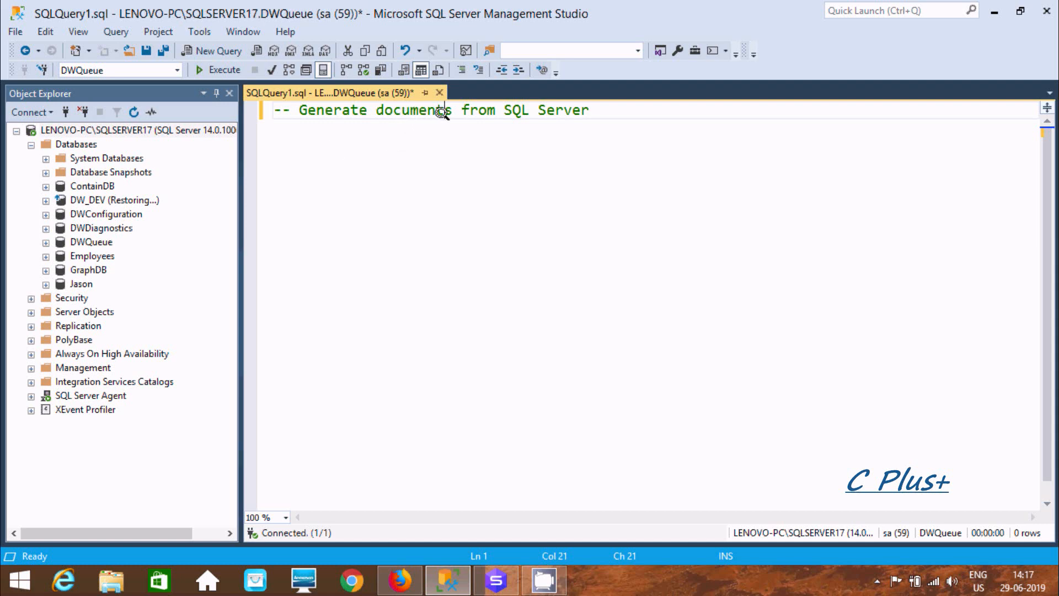
- Switch to dbForge Studio for SQL Server and create a new documentation project, dismissing its connection selection
left_click(483, 584)
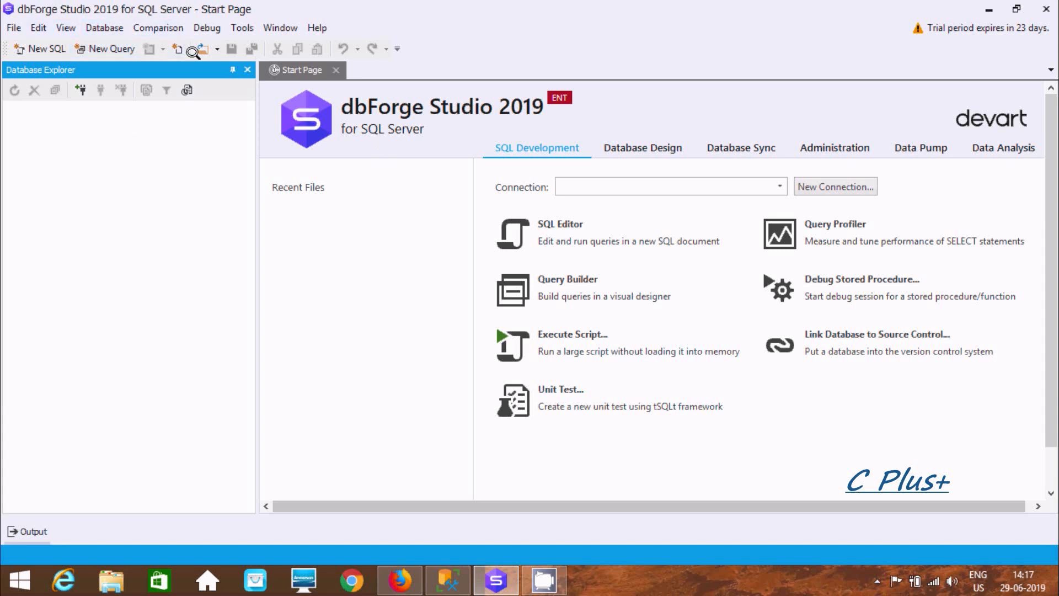
left_click(384, 584)
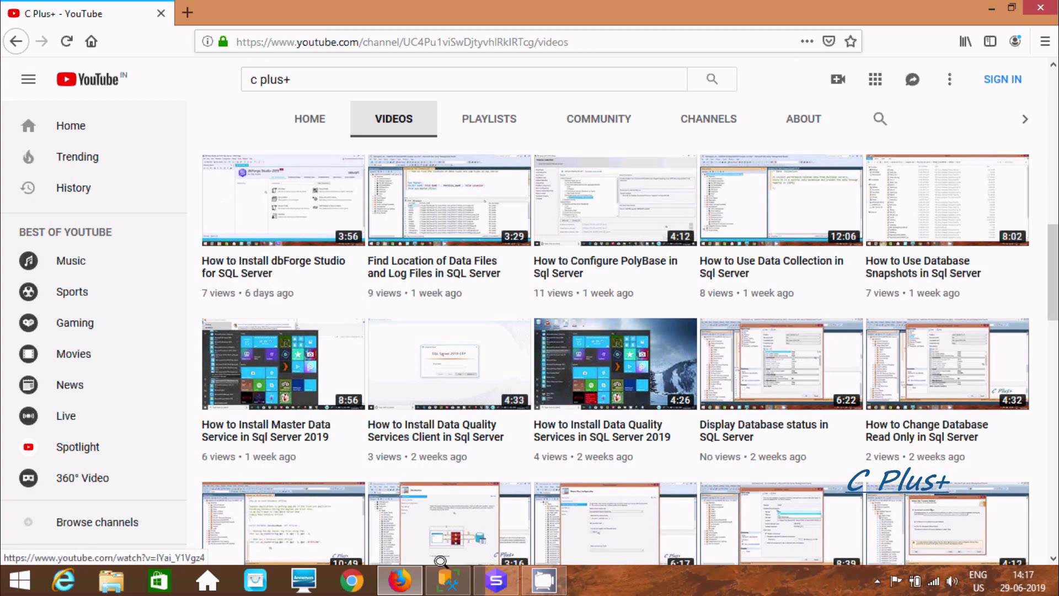
left_click(485, 579)
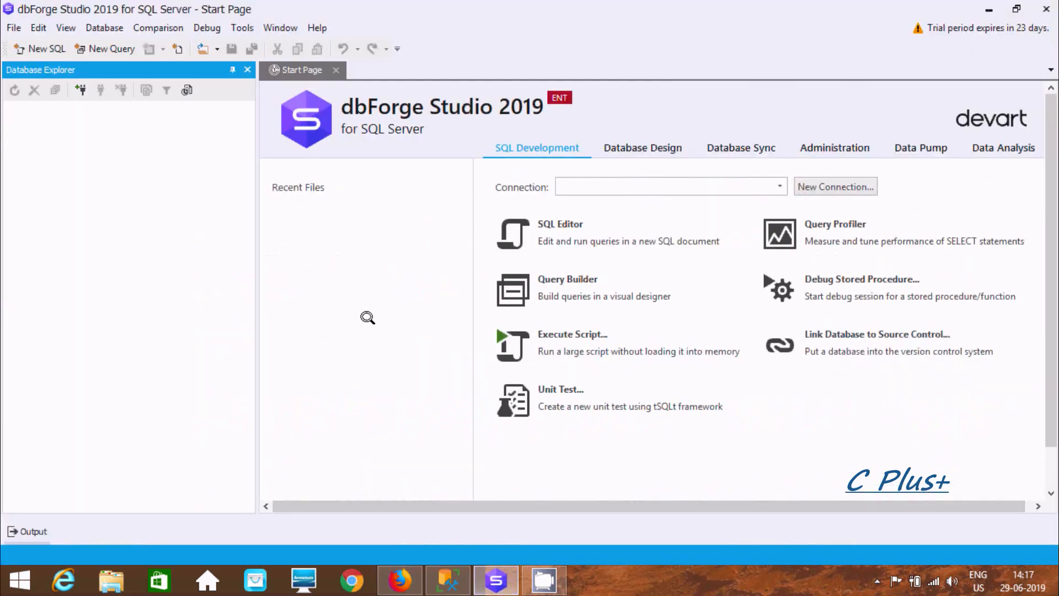
left_click(239, 26)
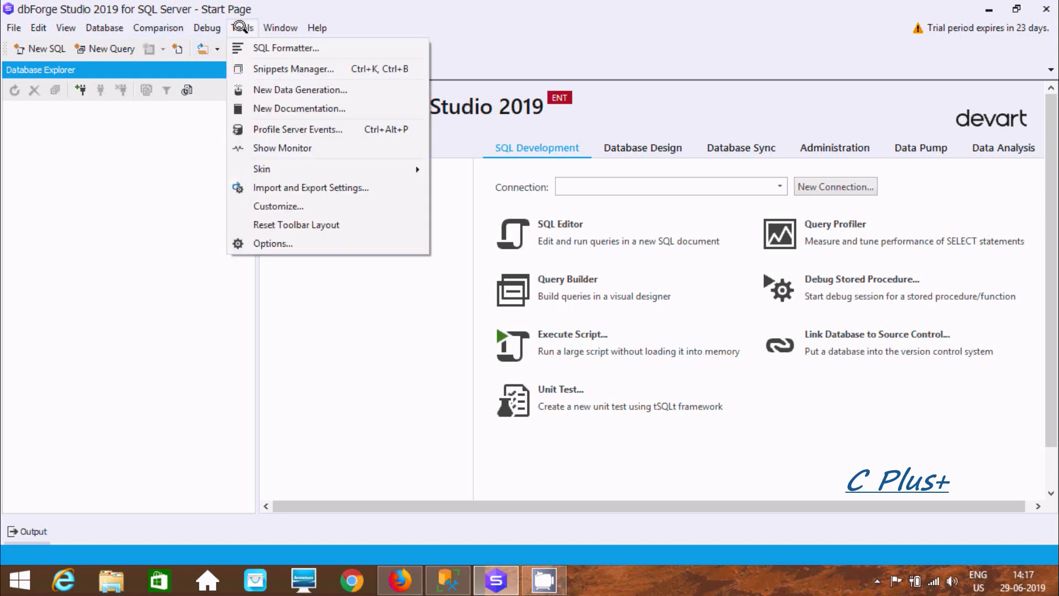
left_click(262, 106)
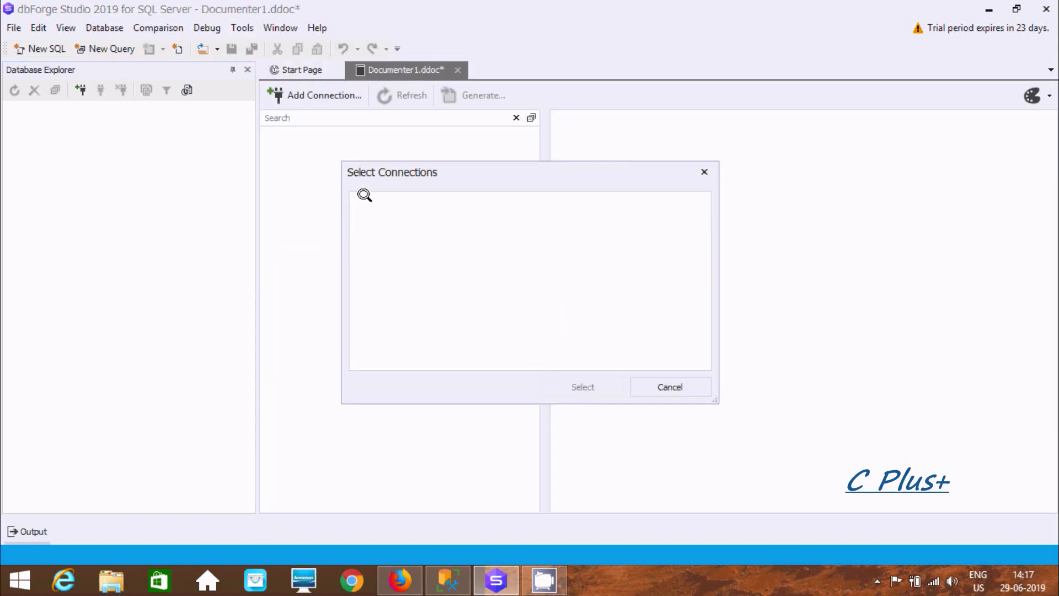
left_click_drag(421, 173, 347, 143)
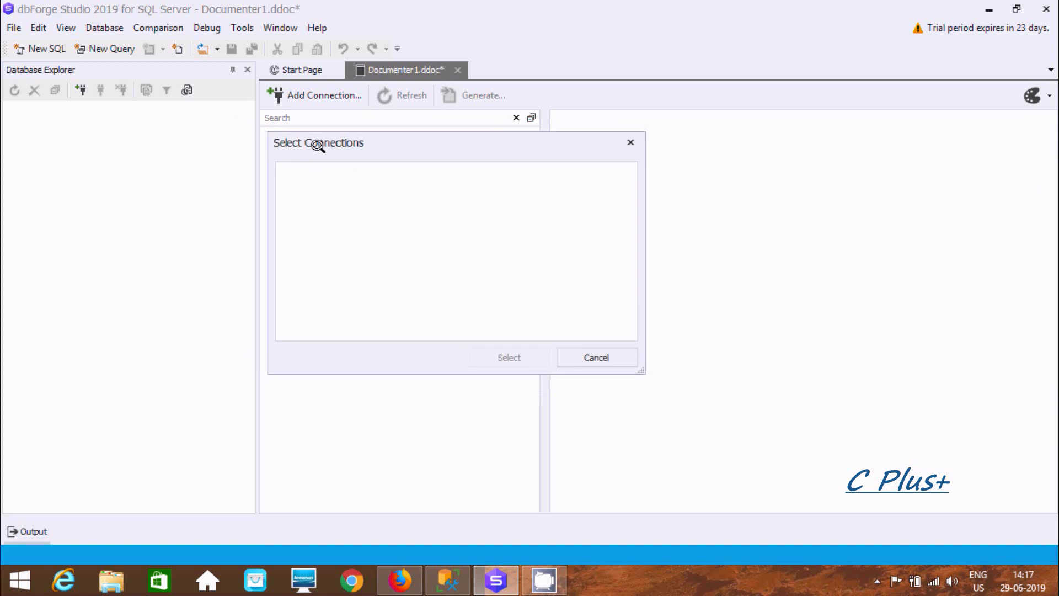
left_click(585, 353)
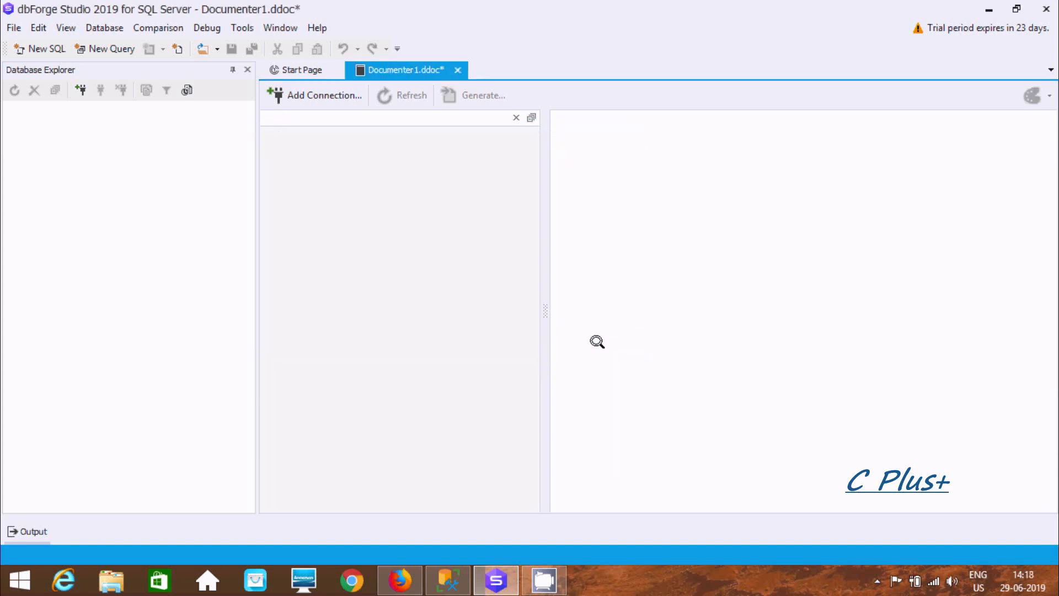
- Define a new database connection to LENOVO-PC\SQLSERVER17 with SQL Server Authentication, login sa and the account password
left_click(77, 88)
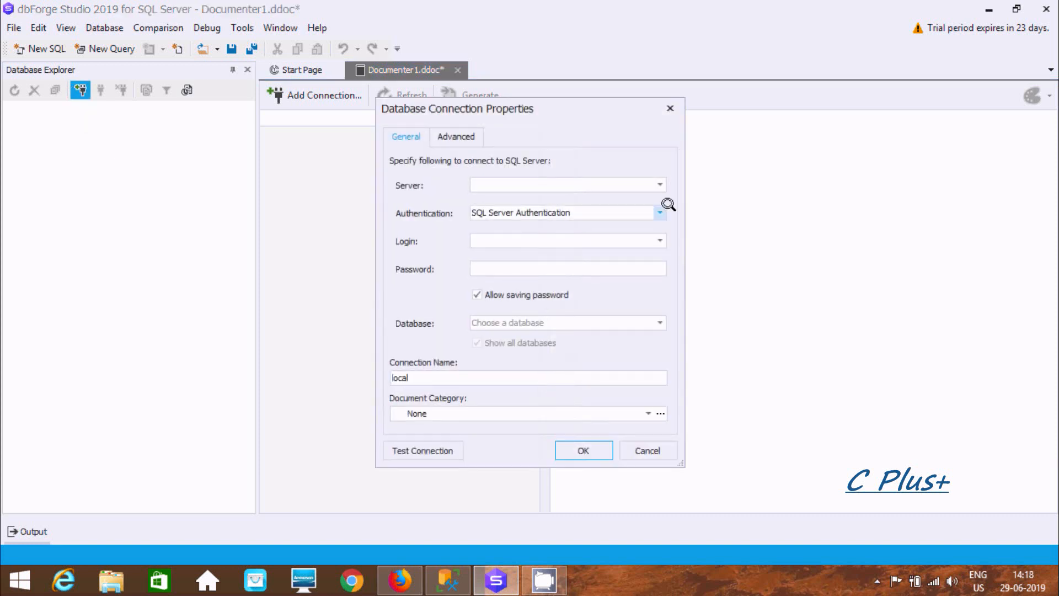
left_click(656, 186)
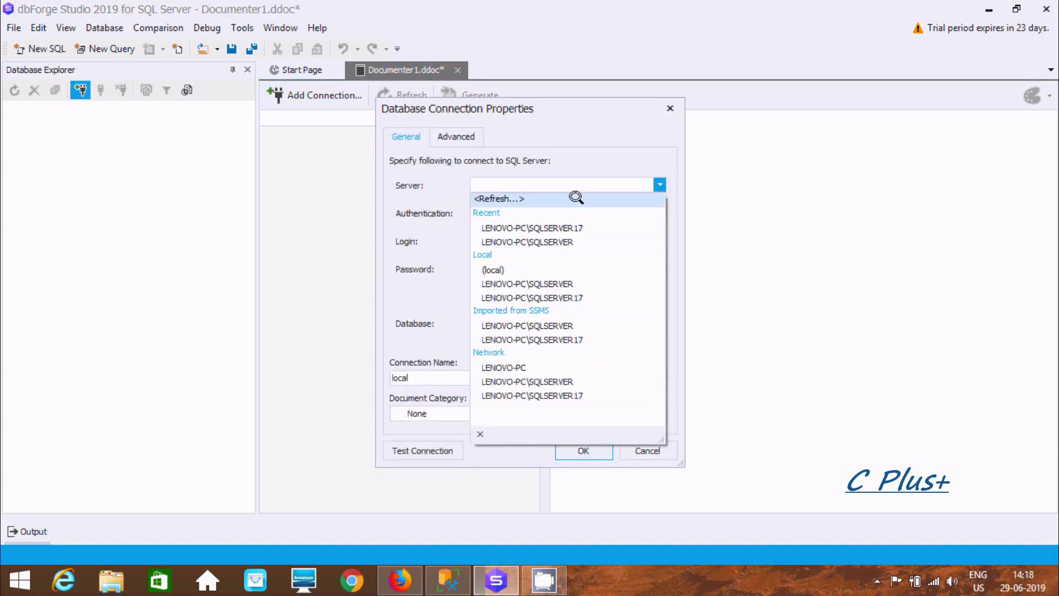
left_click(548, 226)
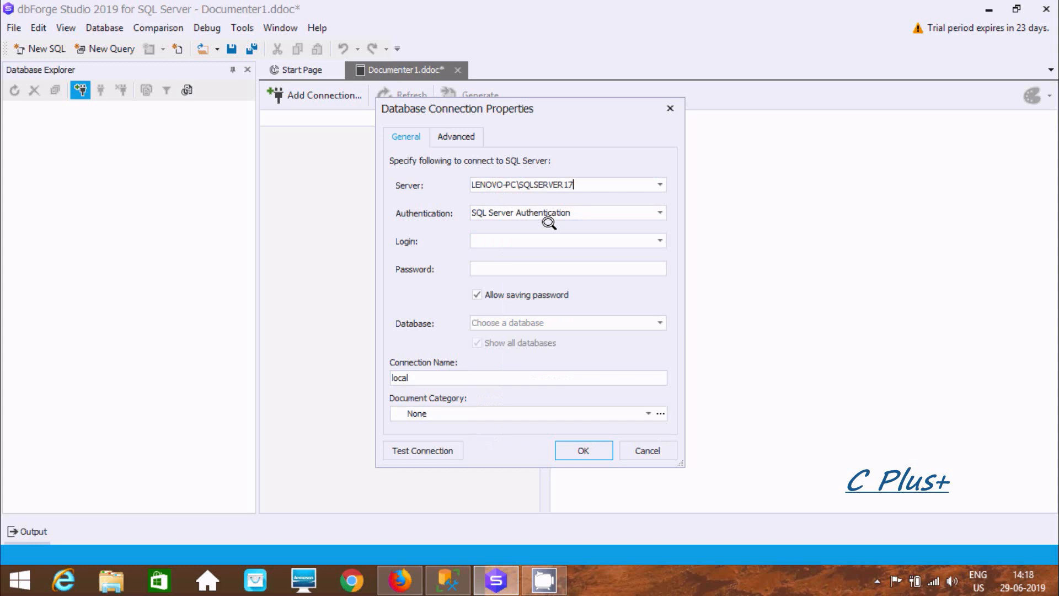
left_click(644, 238)
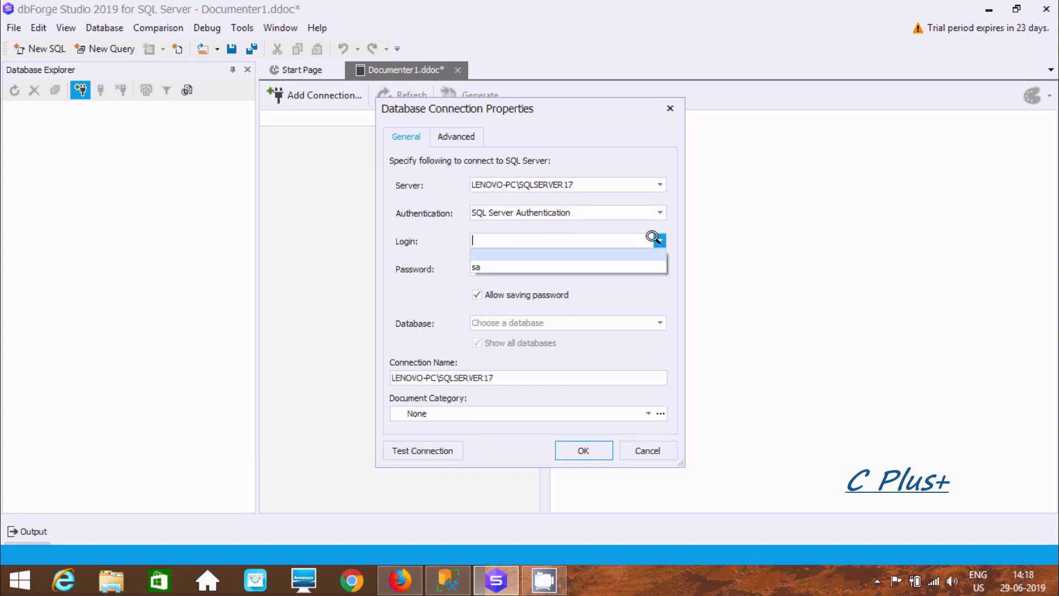
left_click(487, 263)
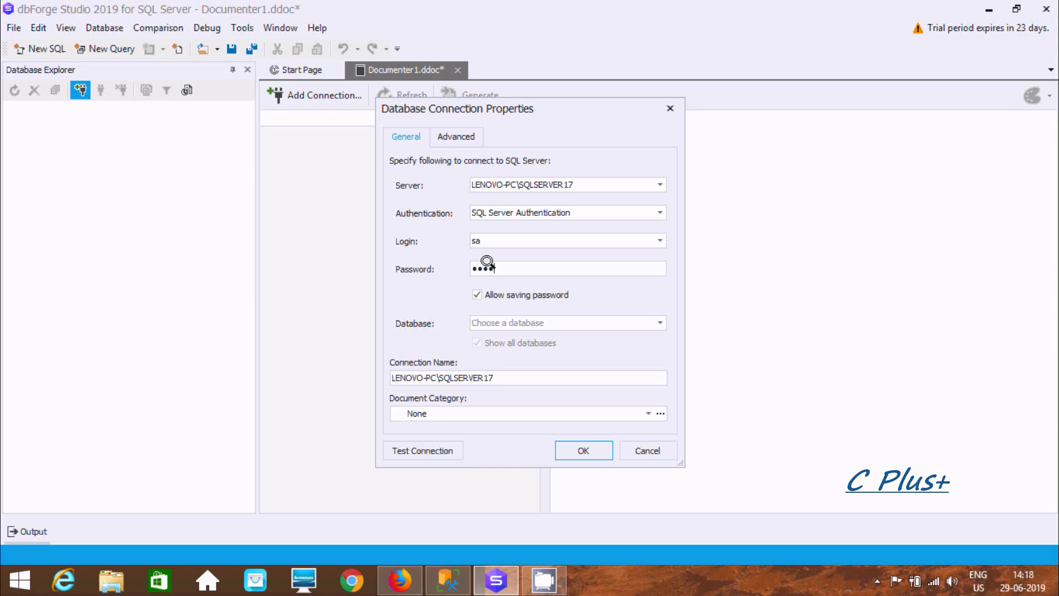
- Test the LENOVO-PC\SQLSERVER17 connection and save it
left_click(410, 443)
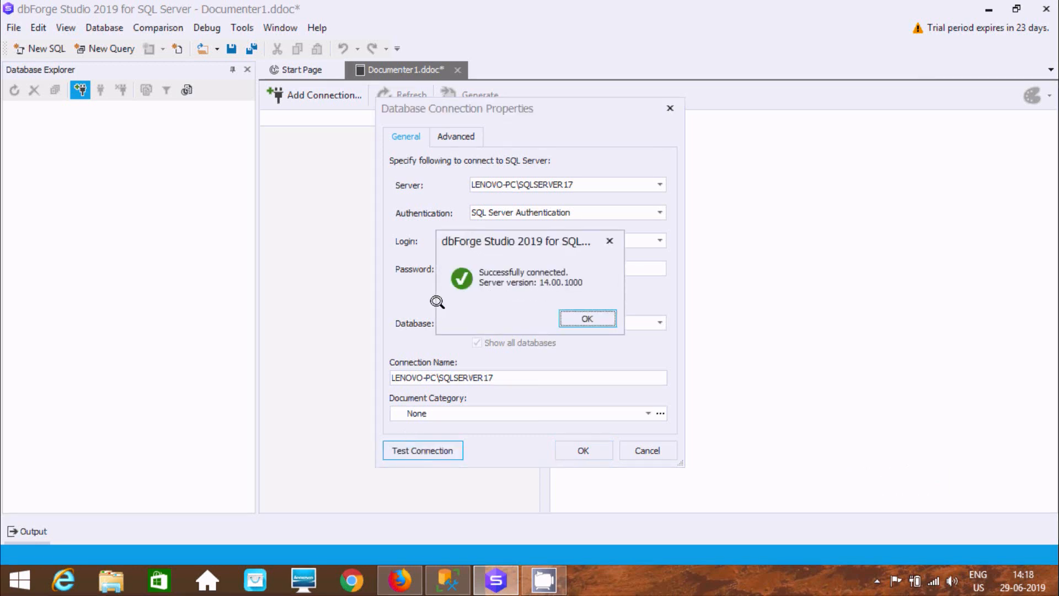
left_click(583, 316)
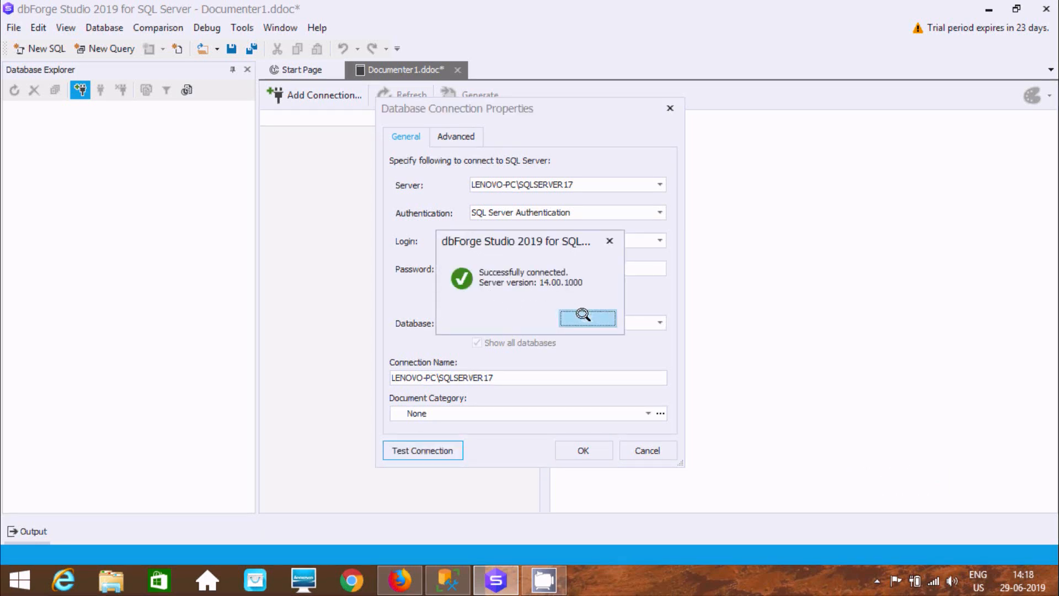
left_click(583, 449)
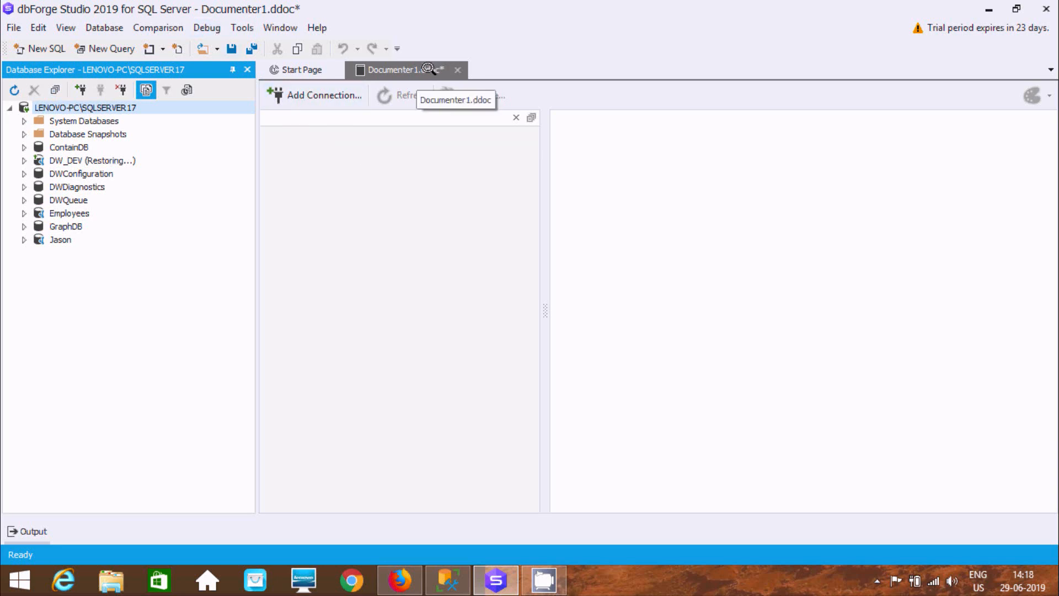
- Add the LENOVO-PC\SQLSERVER17 connection to the documentation project
left_click(299, 94)
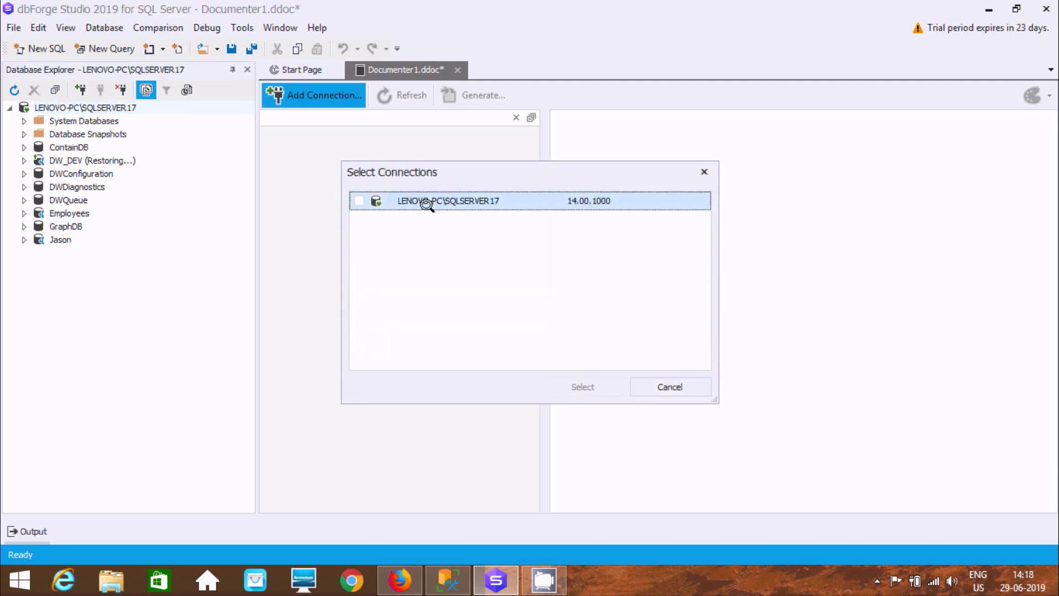
left_click(358, 200)
left_click(568, 384)
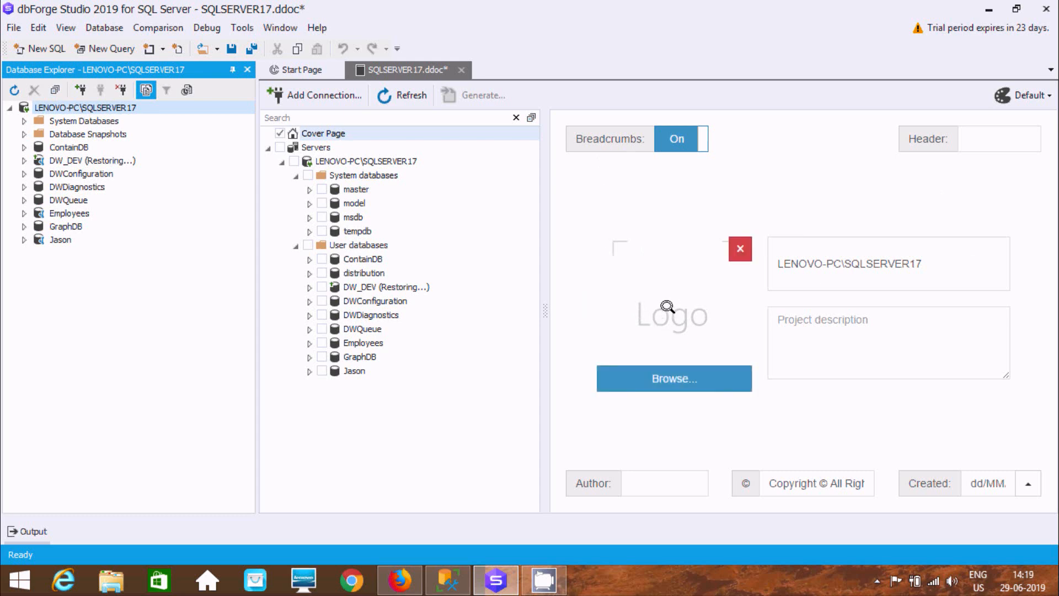
- Set the cover page logo to the butterfly image from the Pictures folder
left_click(645, 374)
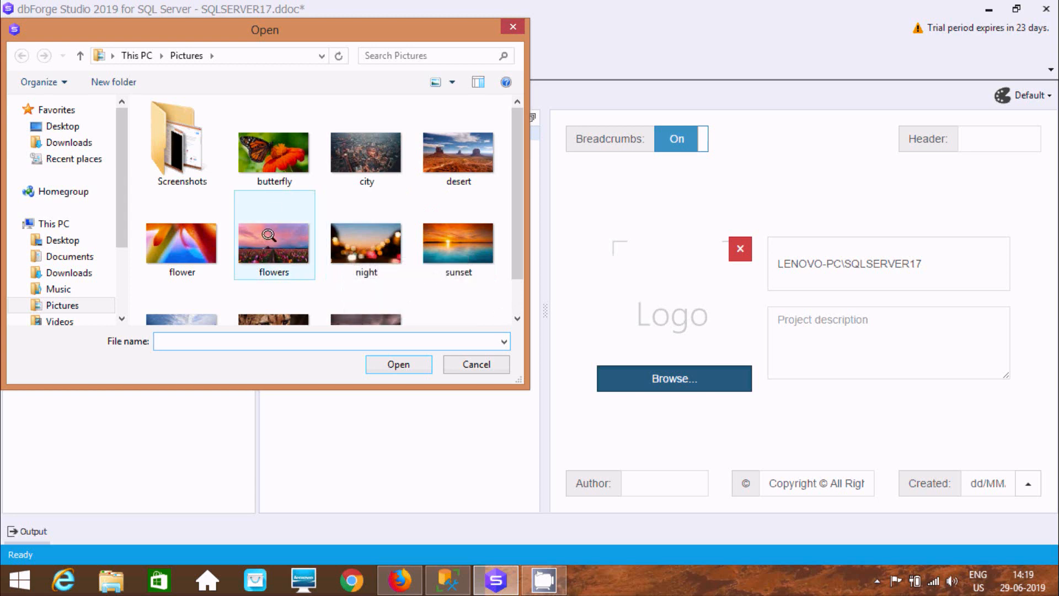
left_click(271, 161)
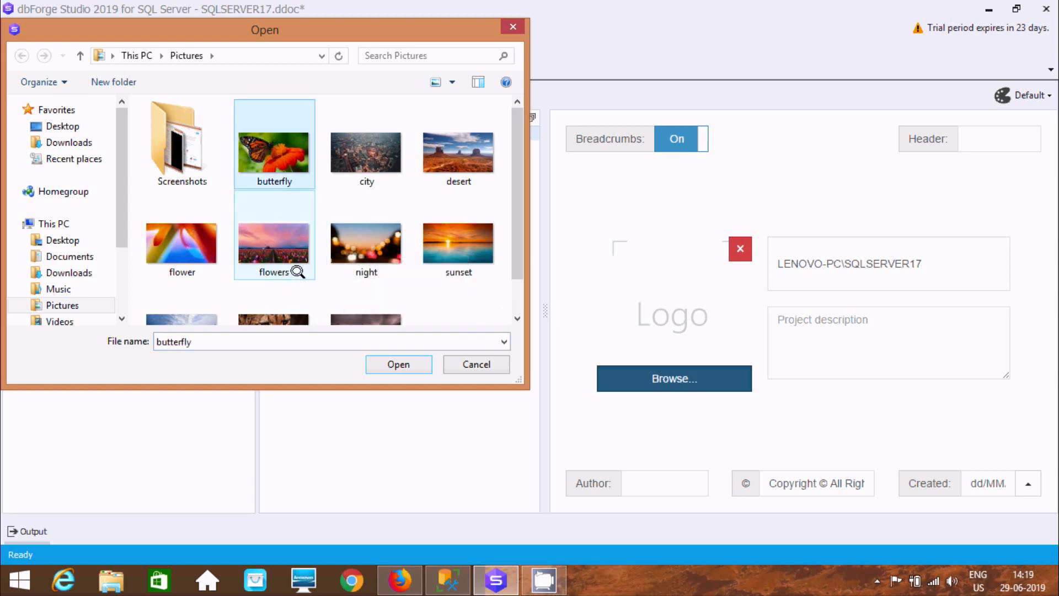
left_click(397, 364)
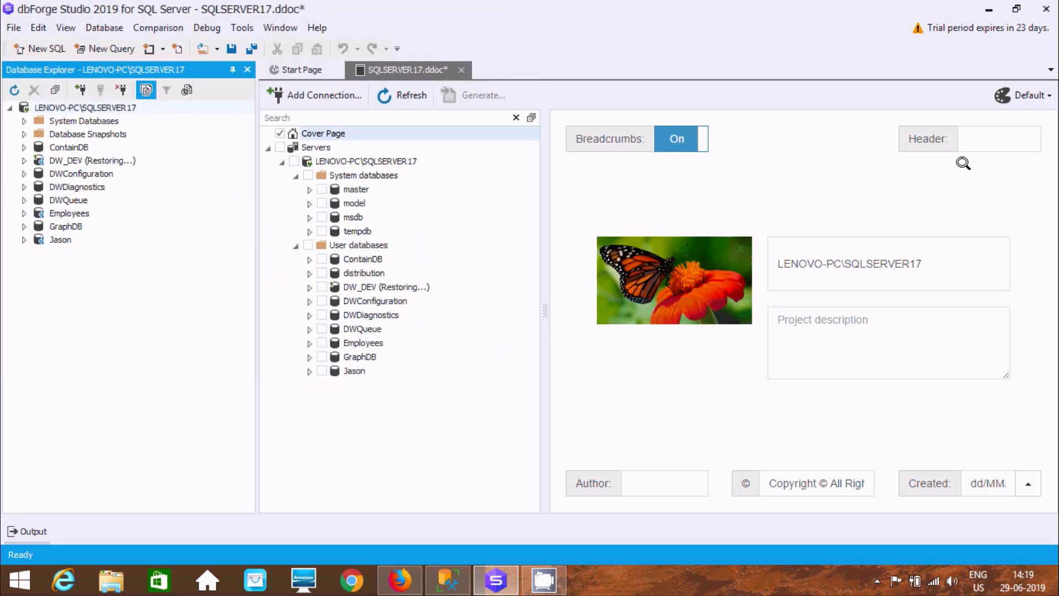
- Set the cover page header to "JasonDB Header" and the project description to "this is for tutorial purpose"
left_click(967, 140)
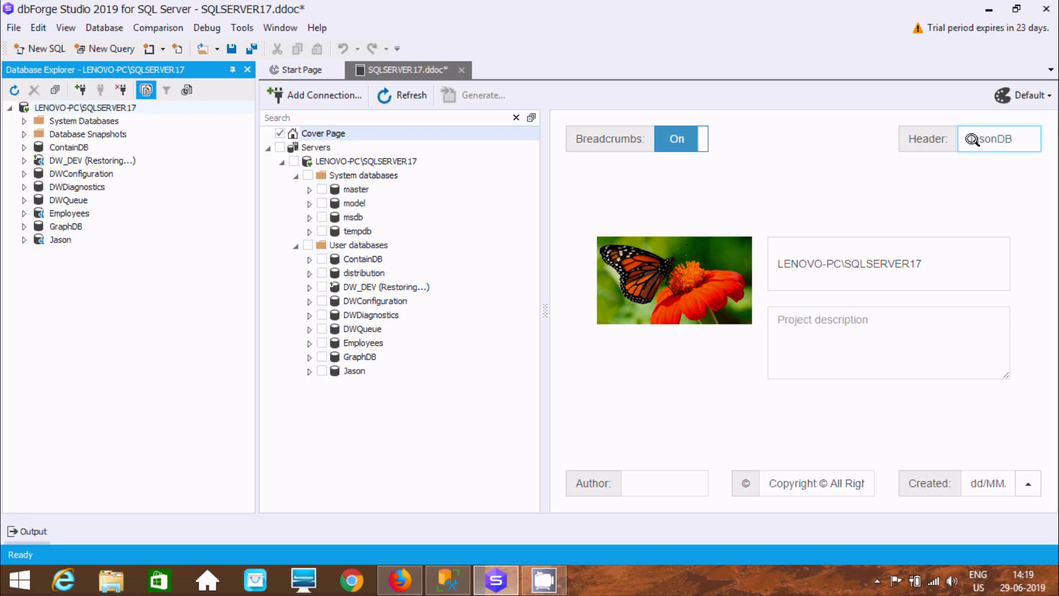
type("ader")
left_click(830, 323)
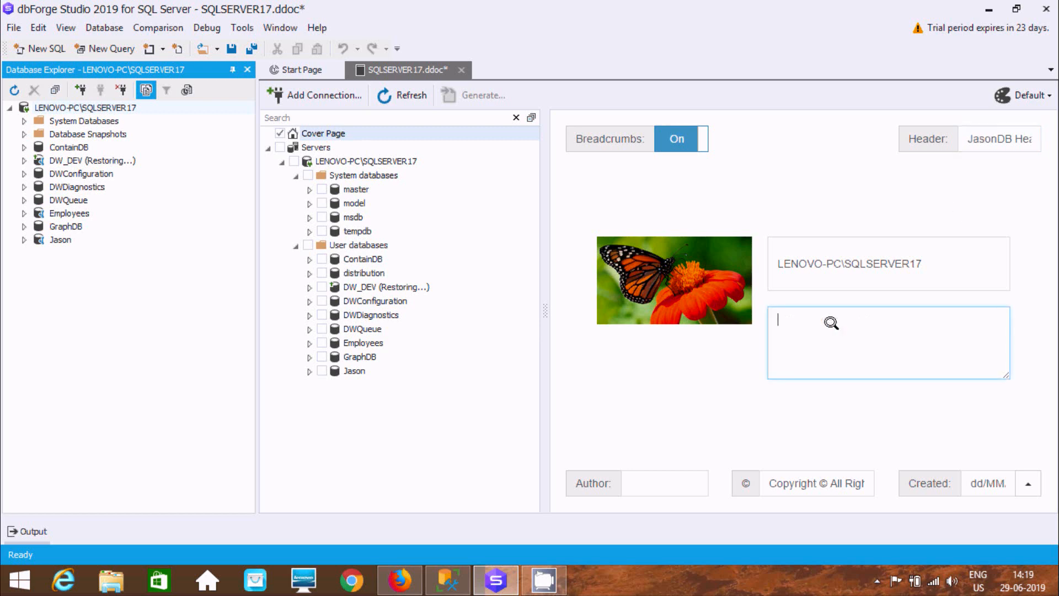
left_click(697, 355)
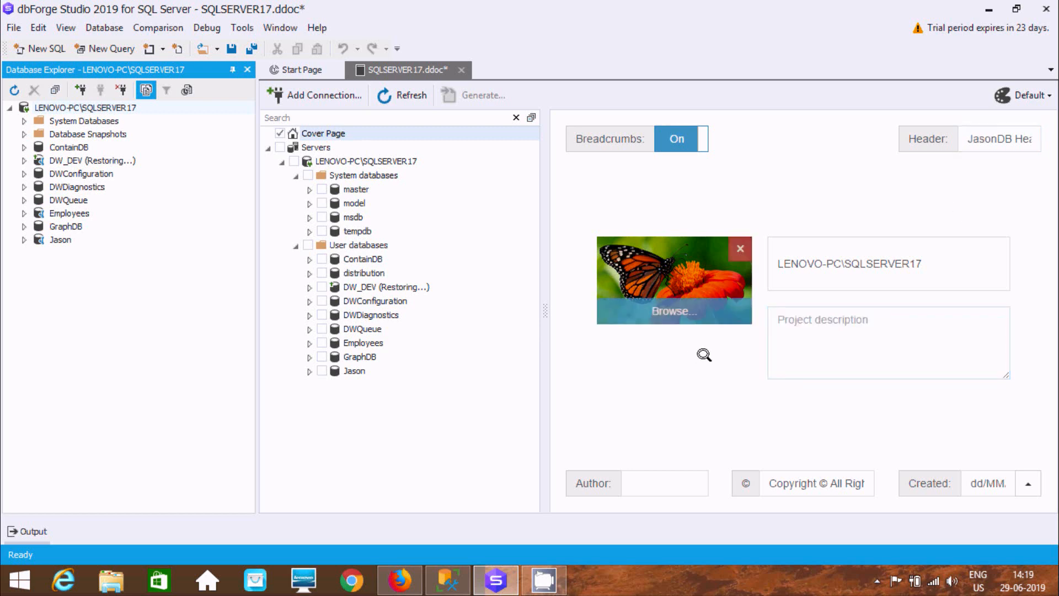
left_click(816, 329)
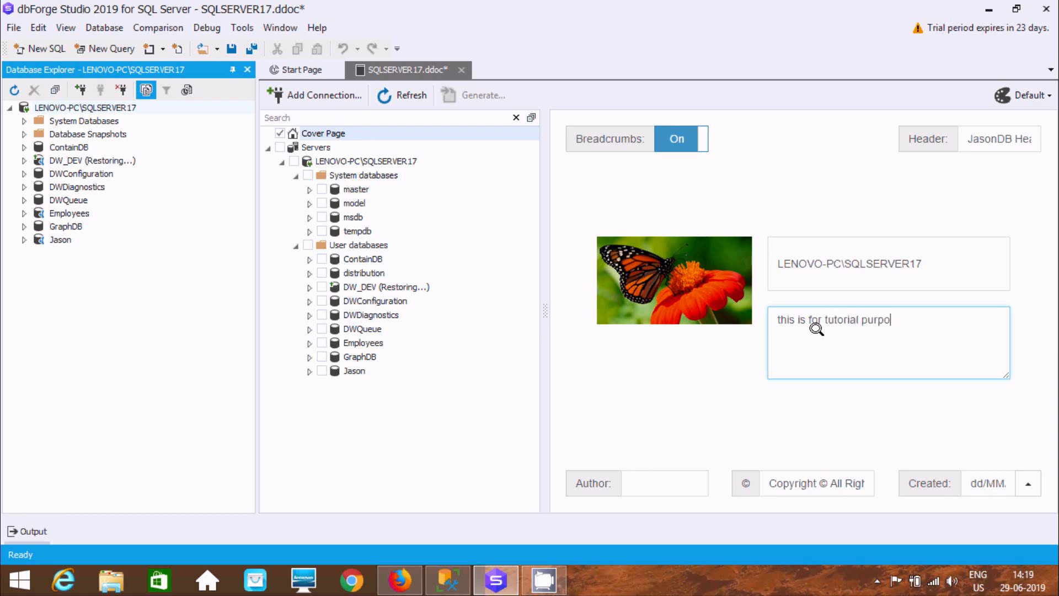
- Fill in the author's name on the cover page and set the created date format to yyyy/MM/dd
left_click(649, 480)
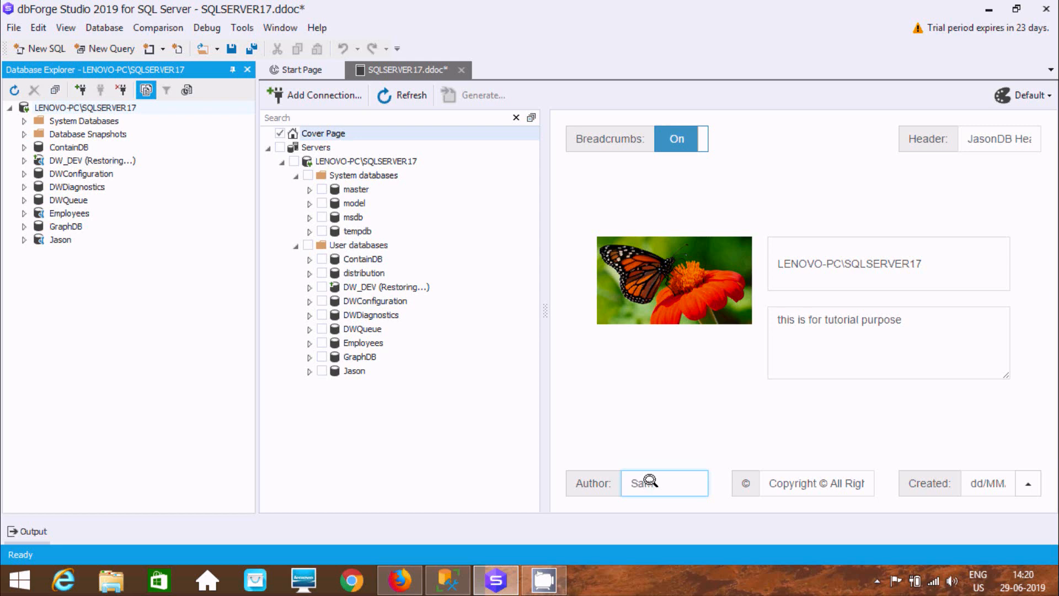
type("Sam")
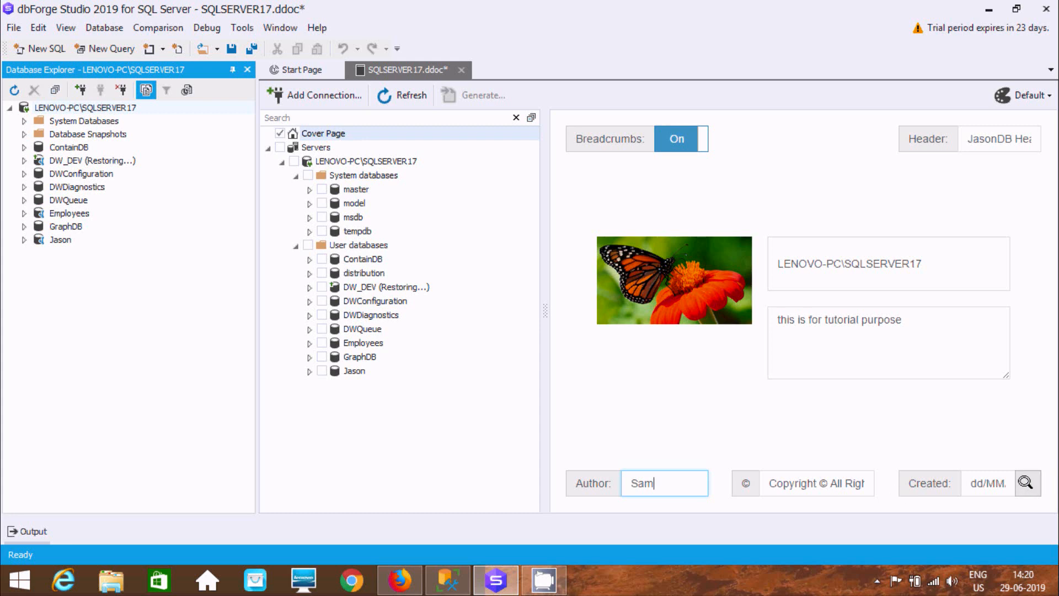
left_click(1025, 482)
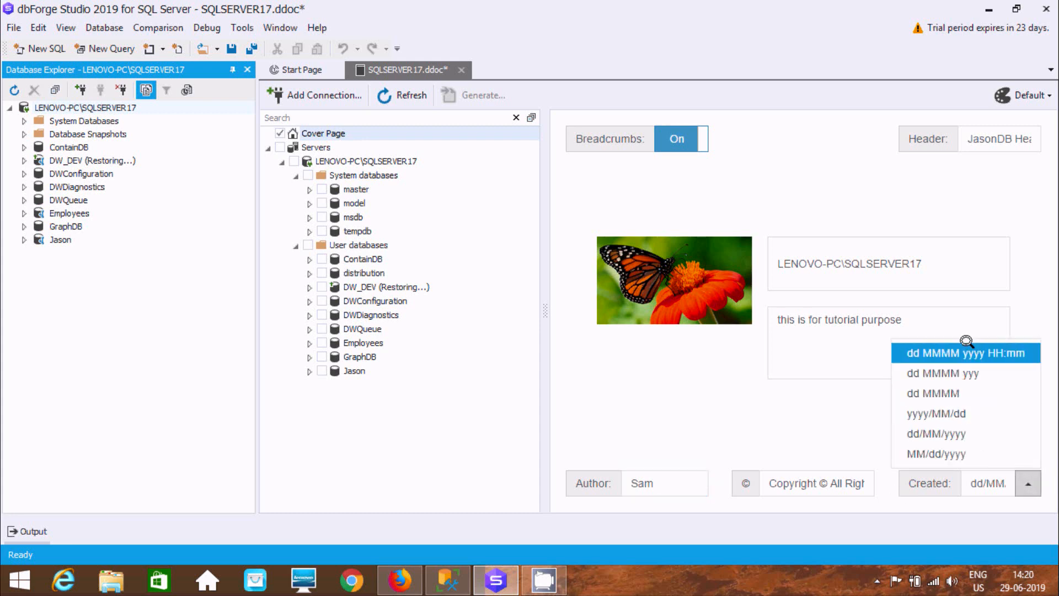
left_click(957, 412)
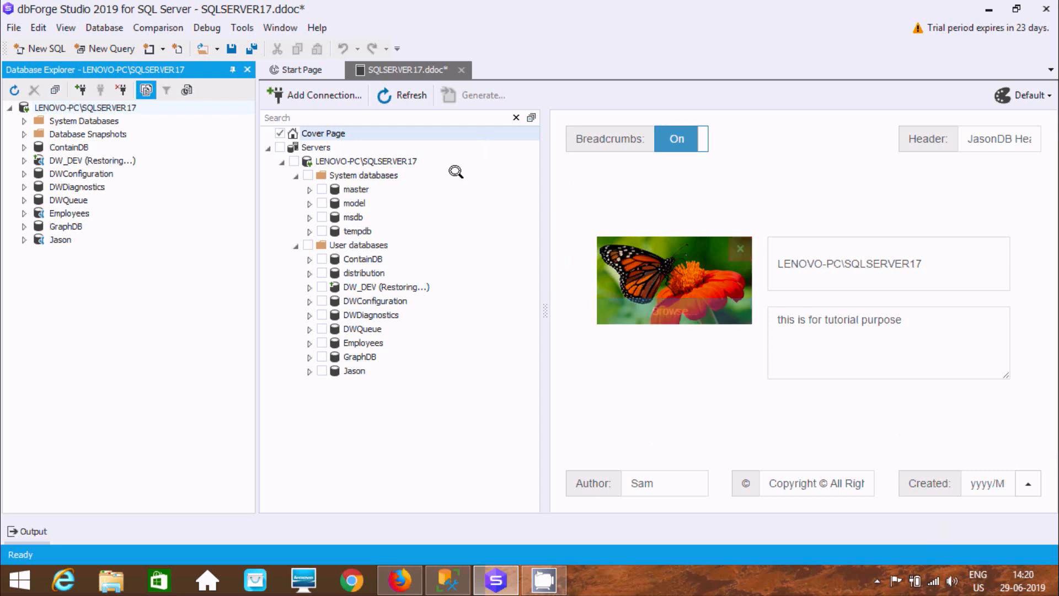
- Include the Jason user database in the documentation and review the properties and options on its page
left_click(321, 370)
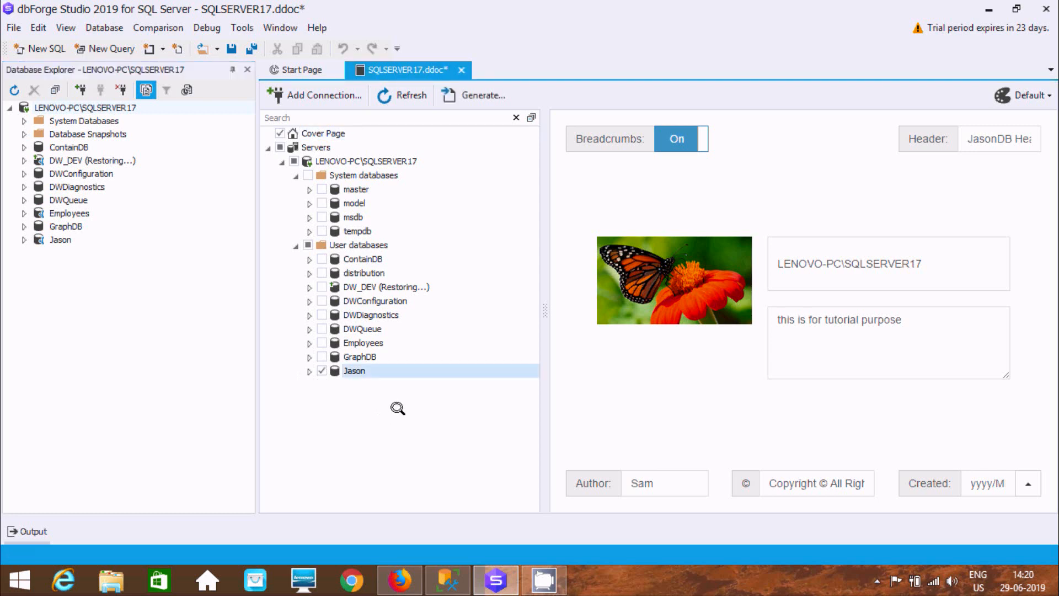
left_click(354, 370)
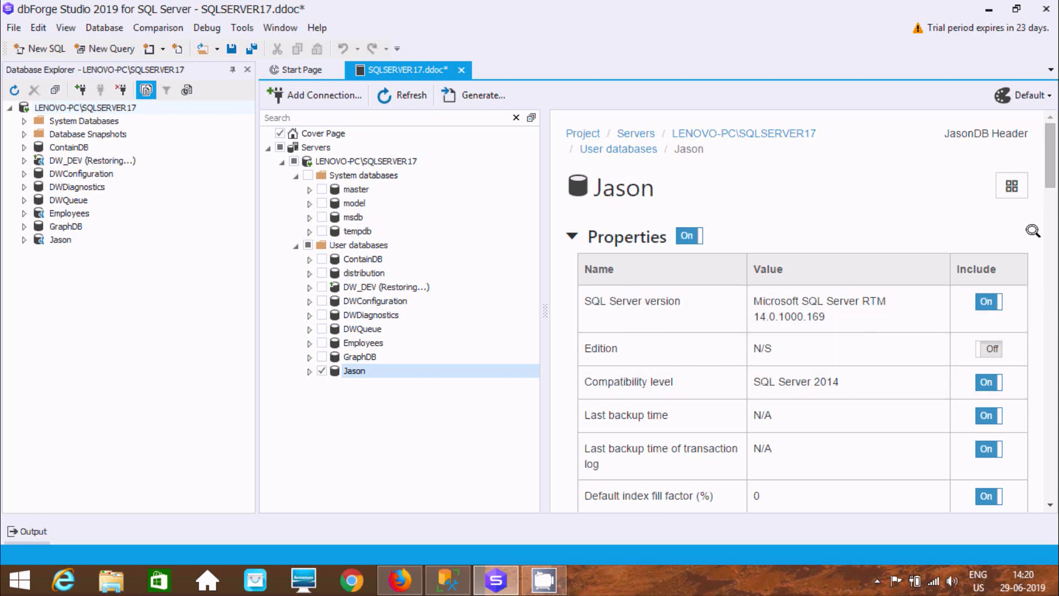
left_click_drag(1047, 190, 1048, 289)
left_click_drag(1047, 289, 1052, 495)
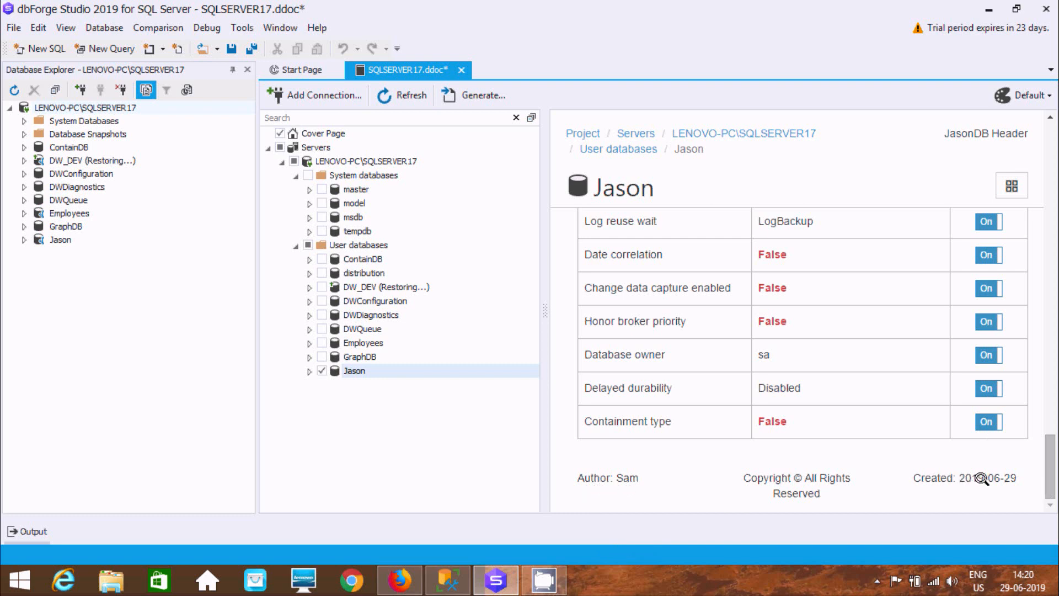
left_click_drag(1048, 466, 1053, 197)
- Collapse all sections of the Jason database page, check the Properties section, and leave only Options expanded
left_click(1013, 185)
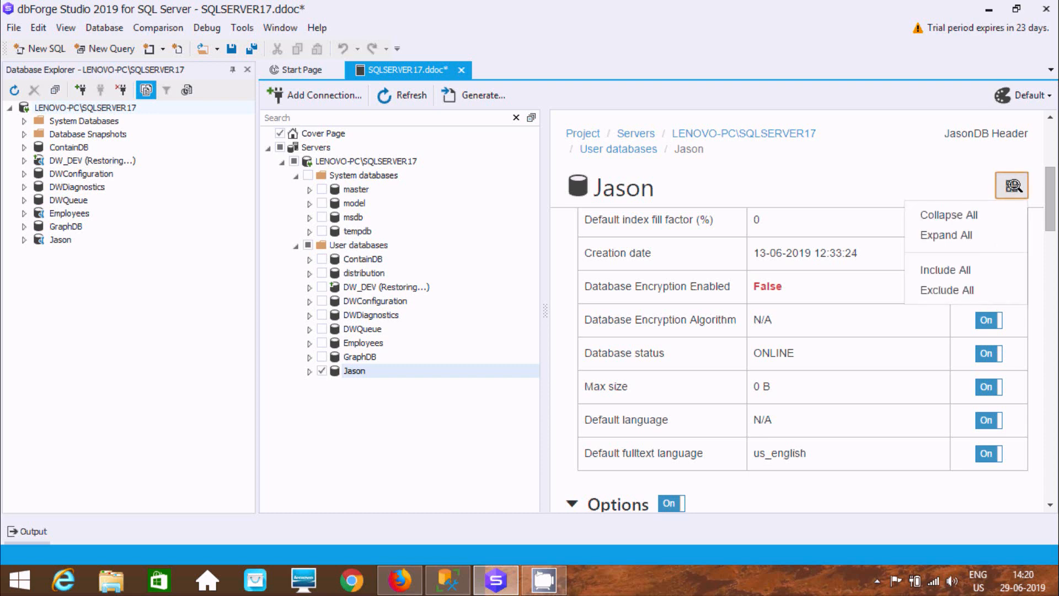
left_click(934, 216)
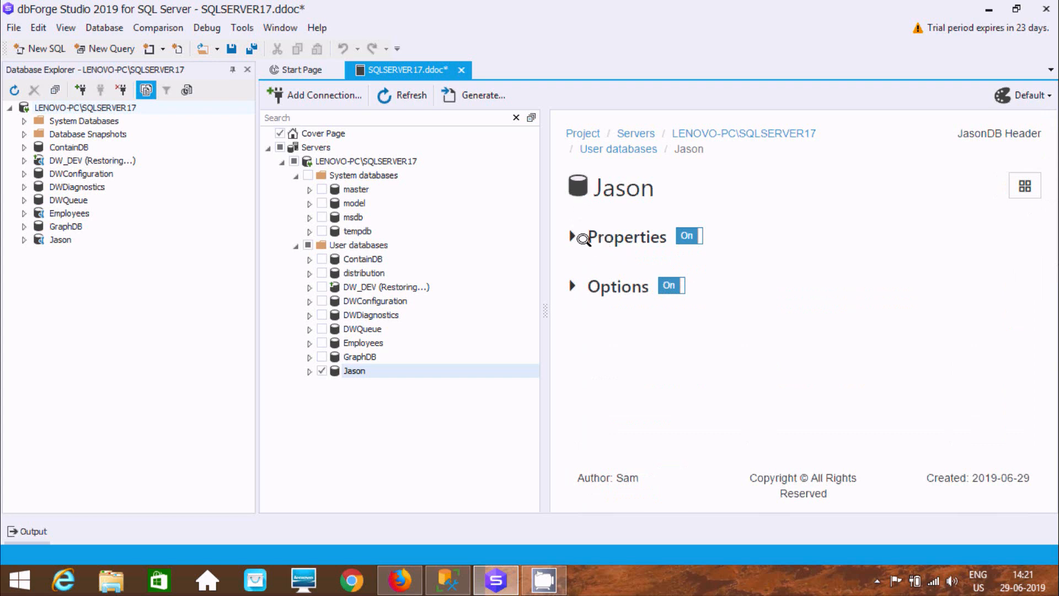
left_click(565, 228)
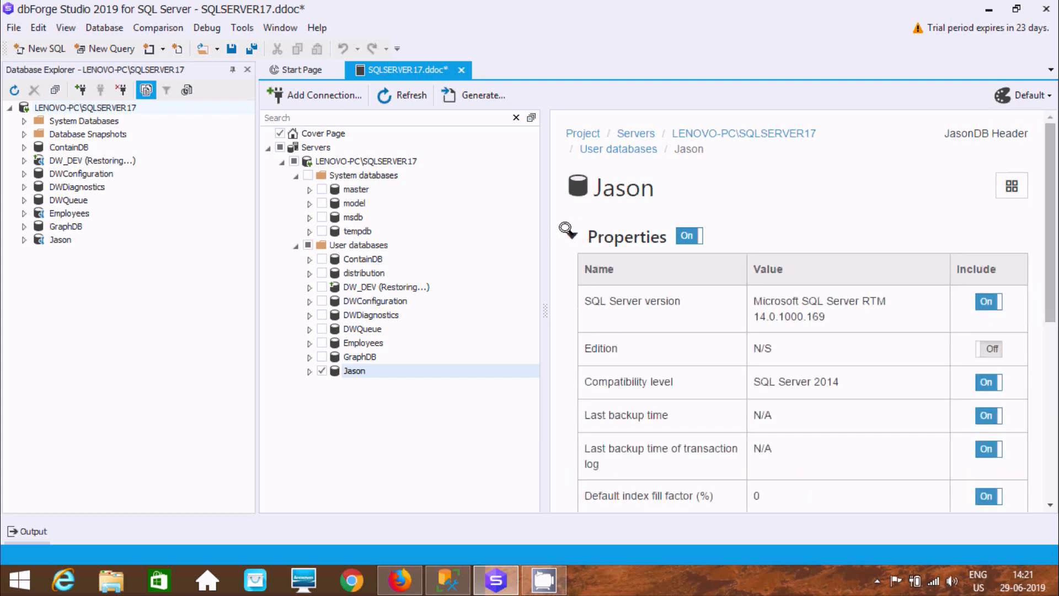
left_click(565, 227)
left_click(566, 279)
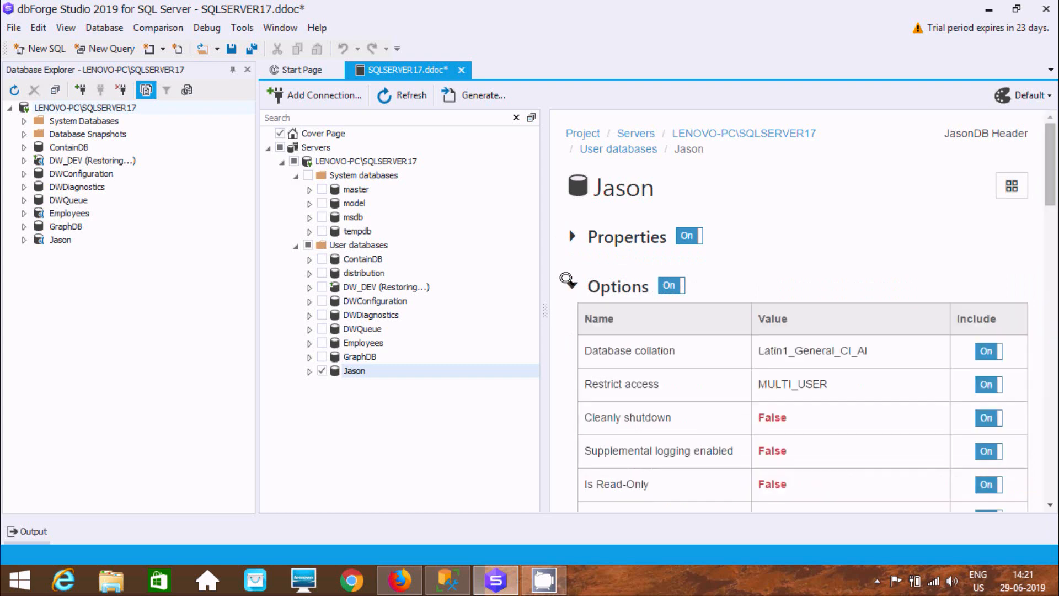
- Collapse the Options section of the Jason database page and return to the project's cover page
left_click(567, 279)
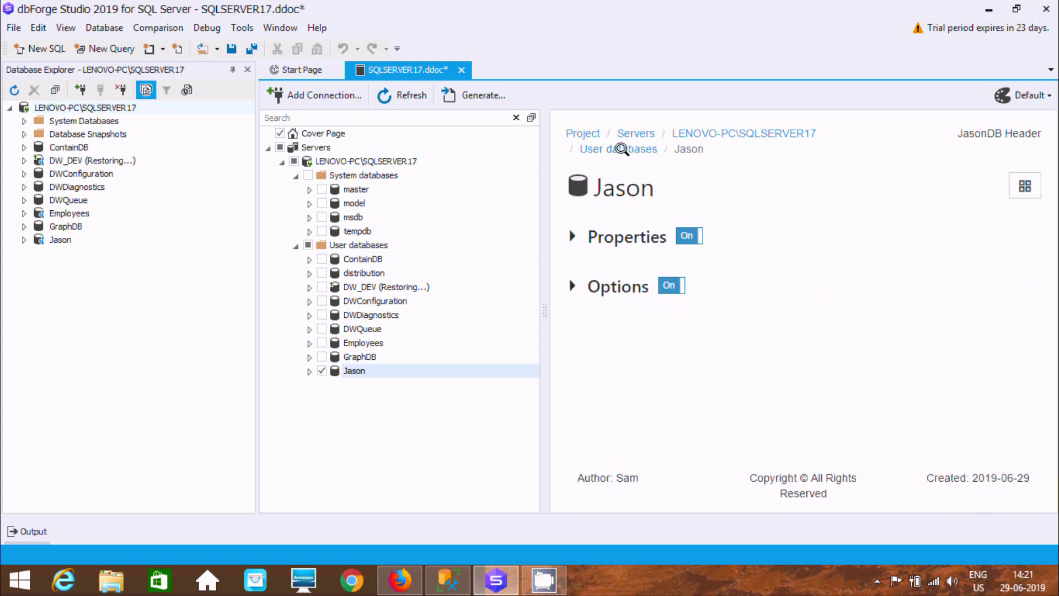
left_click(582, 132)
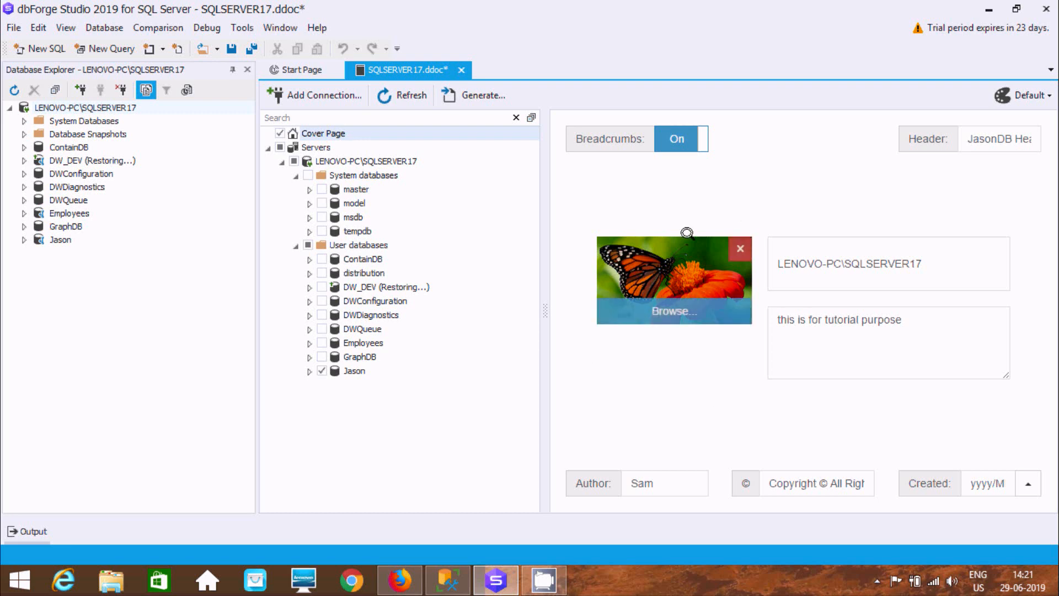
- Include the ContainDB user database in the documentation and check its description field, leaving it empty
left_click(319, 255)
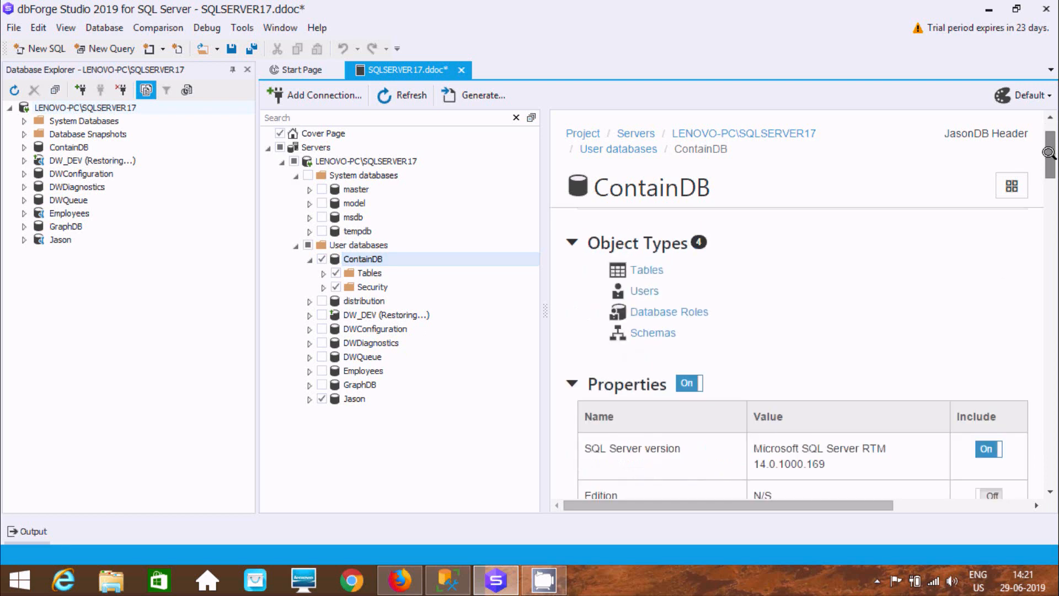
left_click(600, 259)
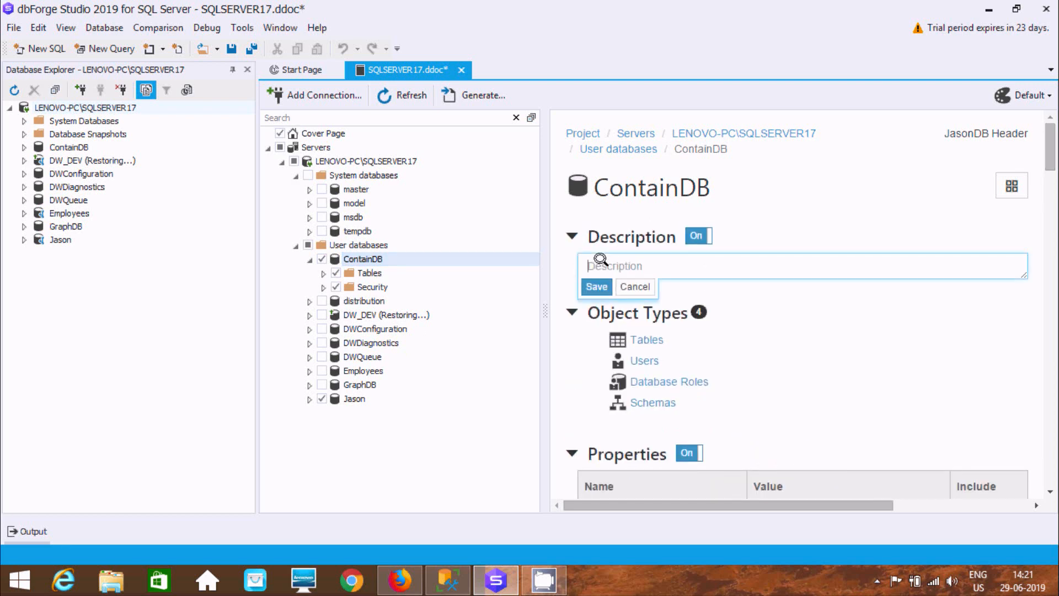
left_click(760, 193)
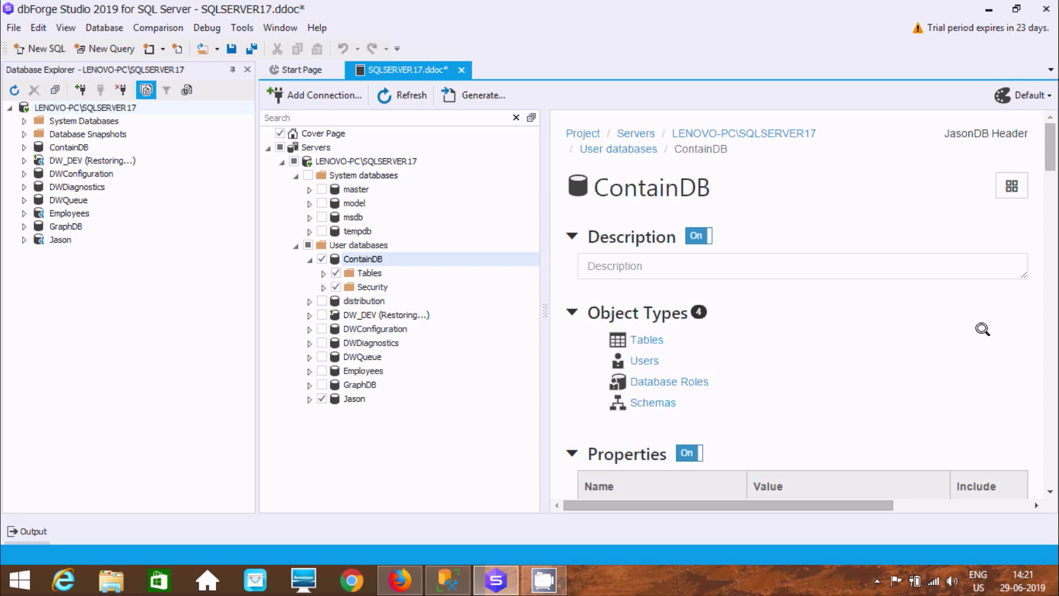
- Examine the Database Files table on the ContainDB page, including the file name paths, down to Sections To Include
left_click_drag(1046, 151, 1052, 448)
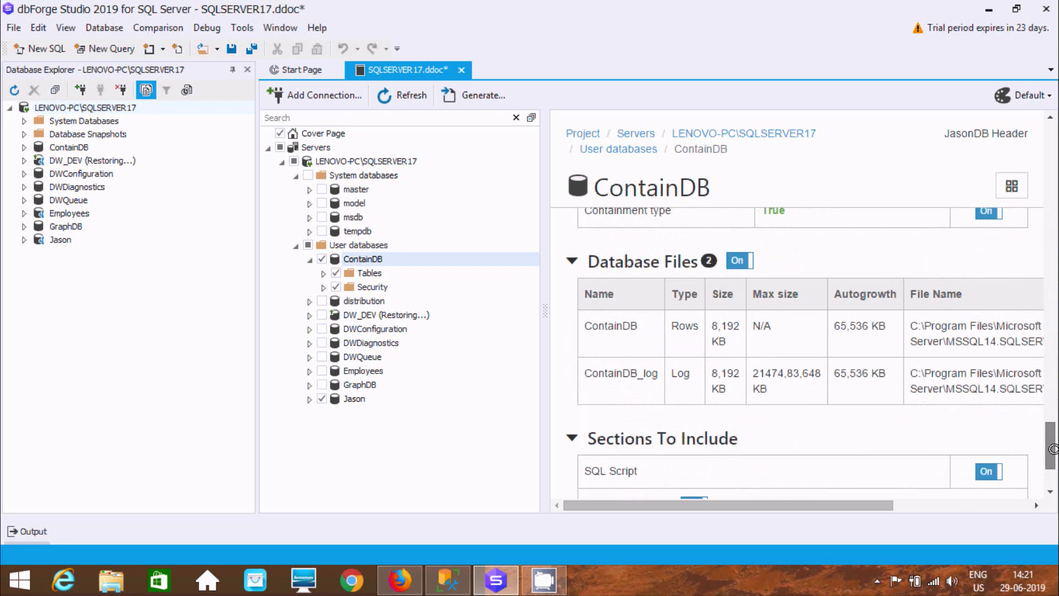
left_click_drag(1052, 448, 1052, 451)
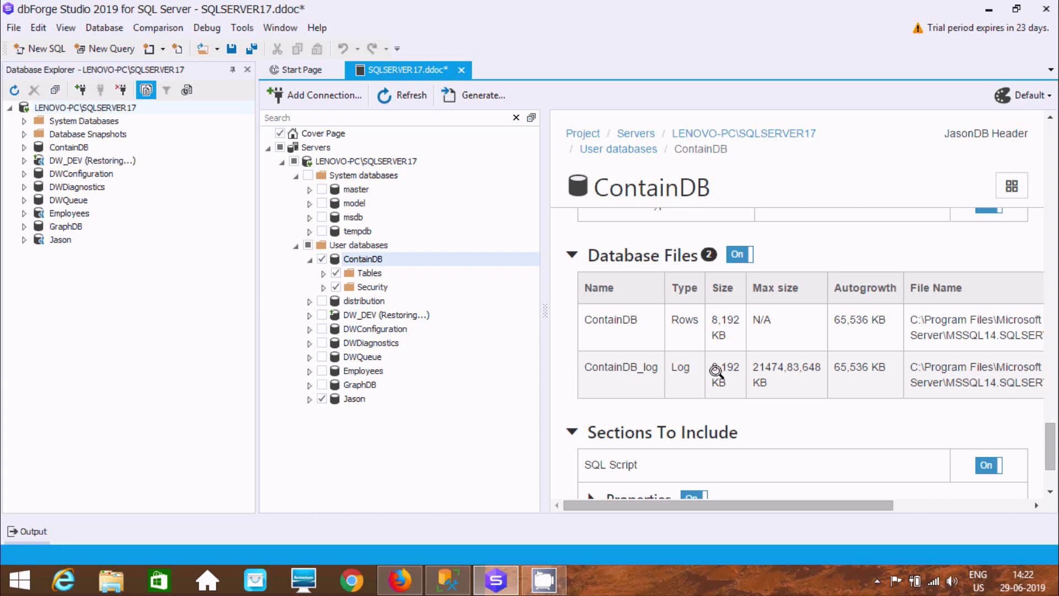
left_click_drag(835, 505, 972, 508)
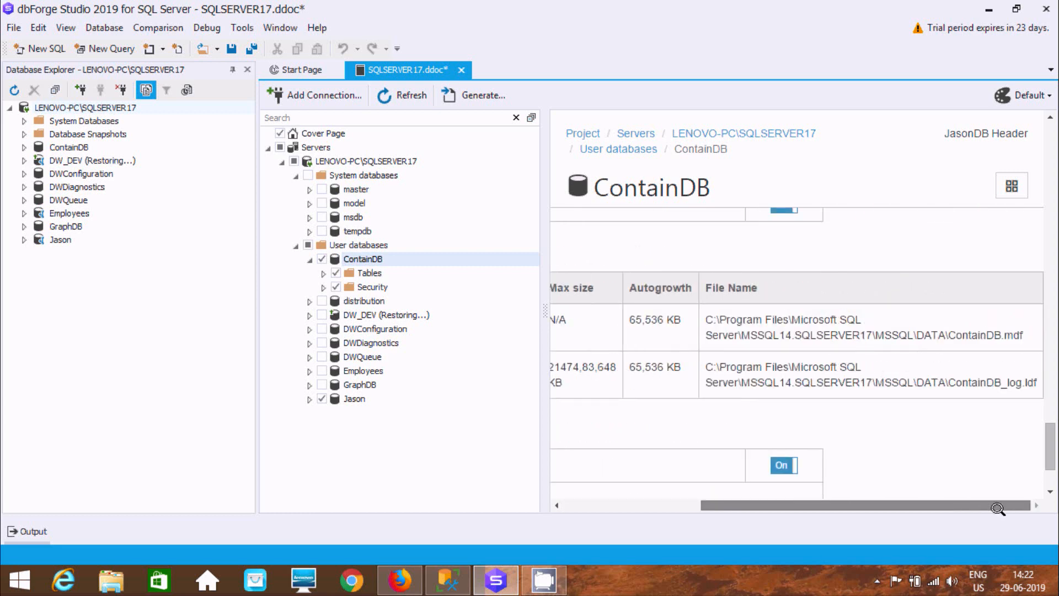
left_click_drag(997, 508, 859, 508)
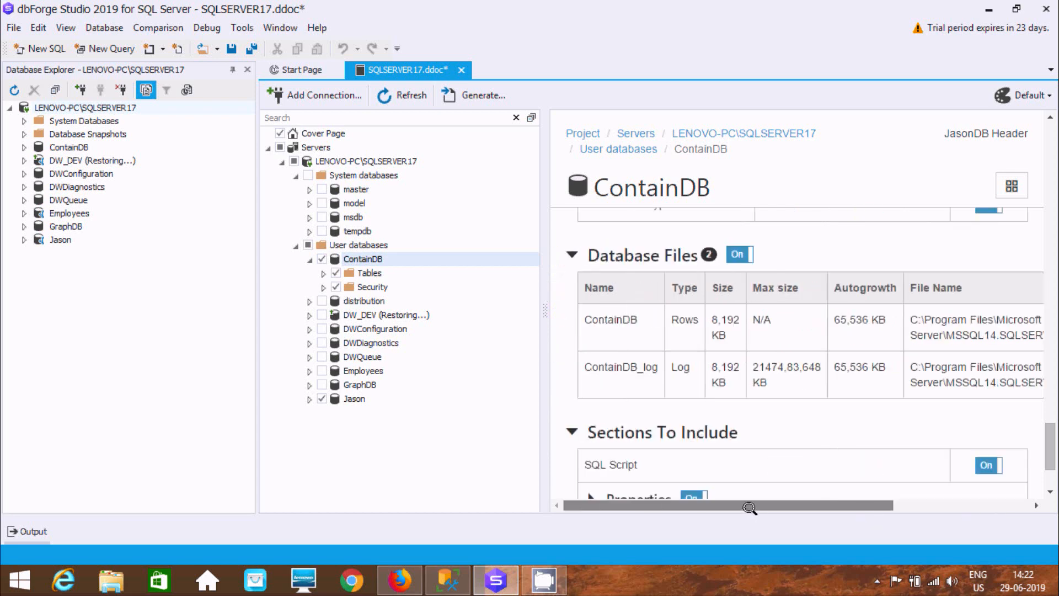
left_click_drag(1052, 432, 1051, 448)
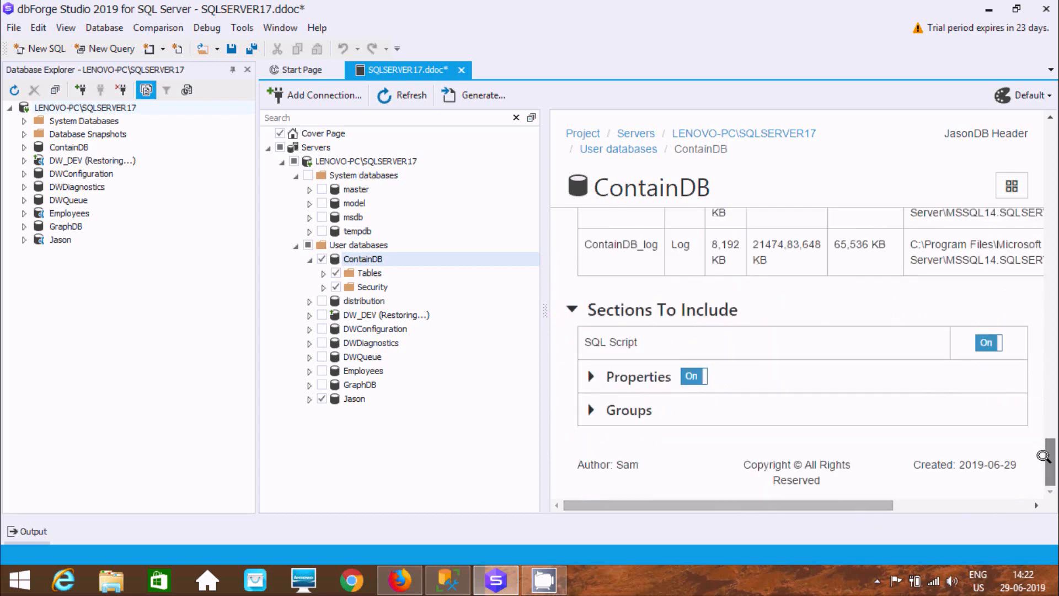
- Expand Properties under ContainDB's Sections To Include, review the Tables and Users properties, and leave Users collapsed
left_click(591, 375)
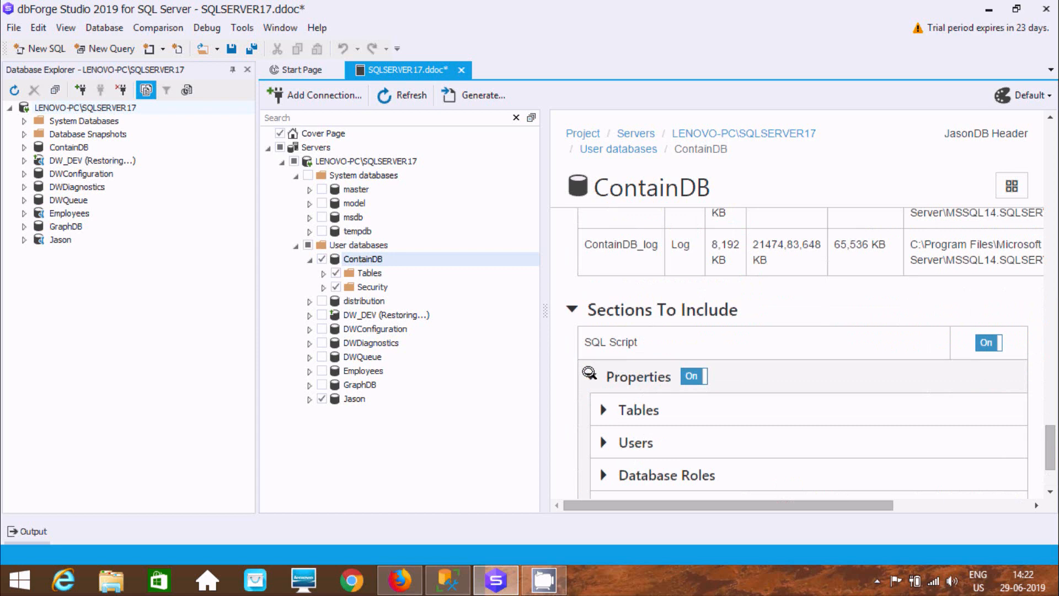
left_click(602, 408)
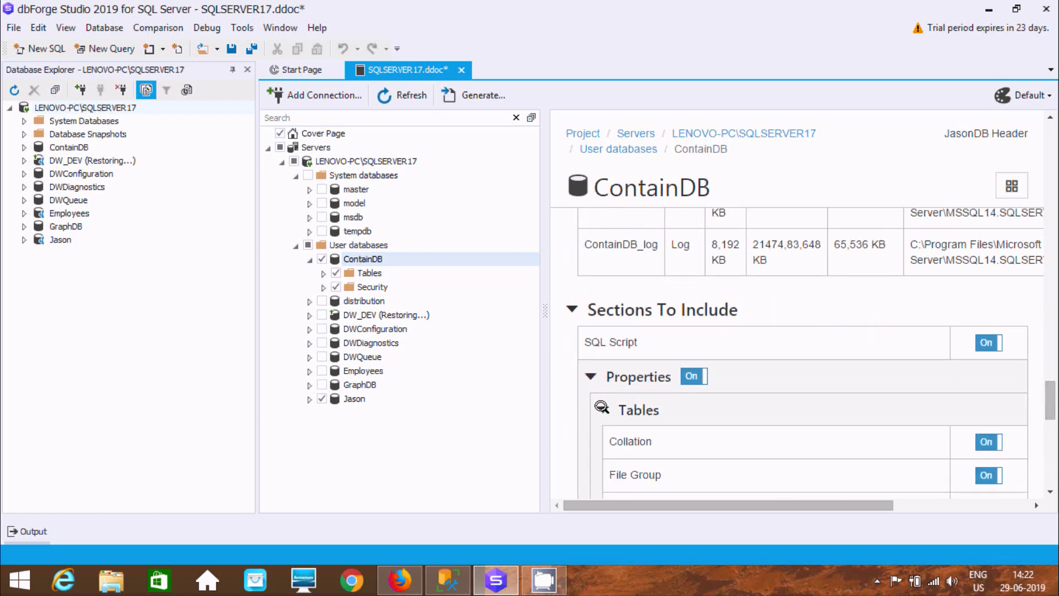
left_click_drag(1048, 400, 1048, 468)
left_click(605, 310)
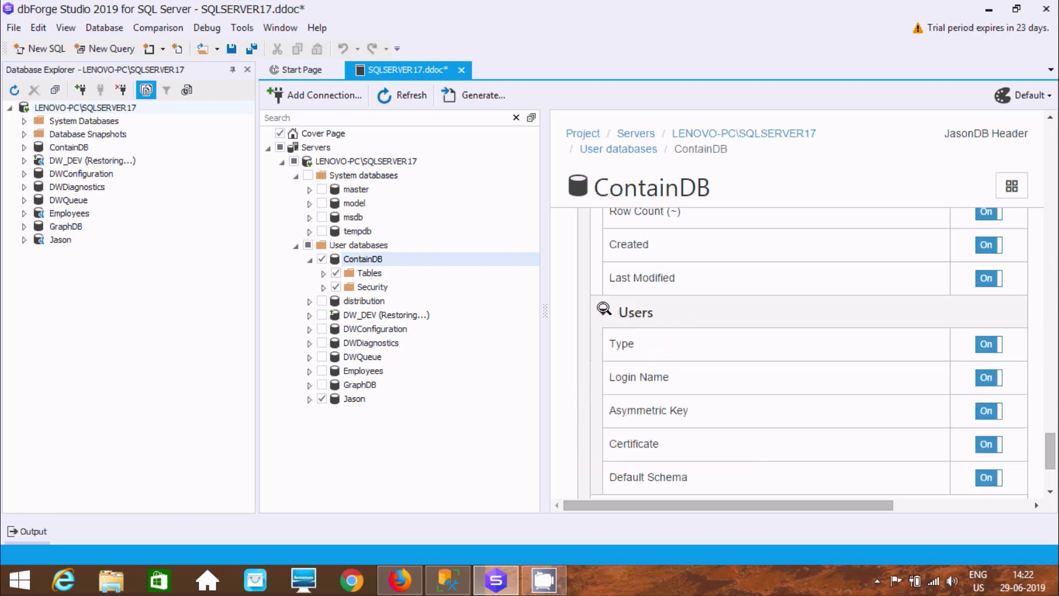
left_click(604, 310)
- Check the Database Roles and Schemas properties in ContainDB's Sections To Include, leave both collapsed, and expand Groups
left_click(613, 343)
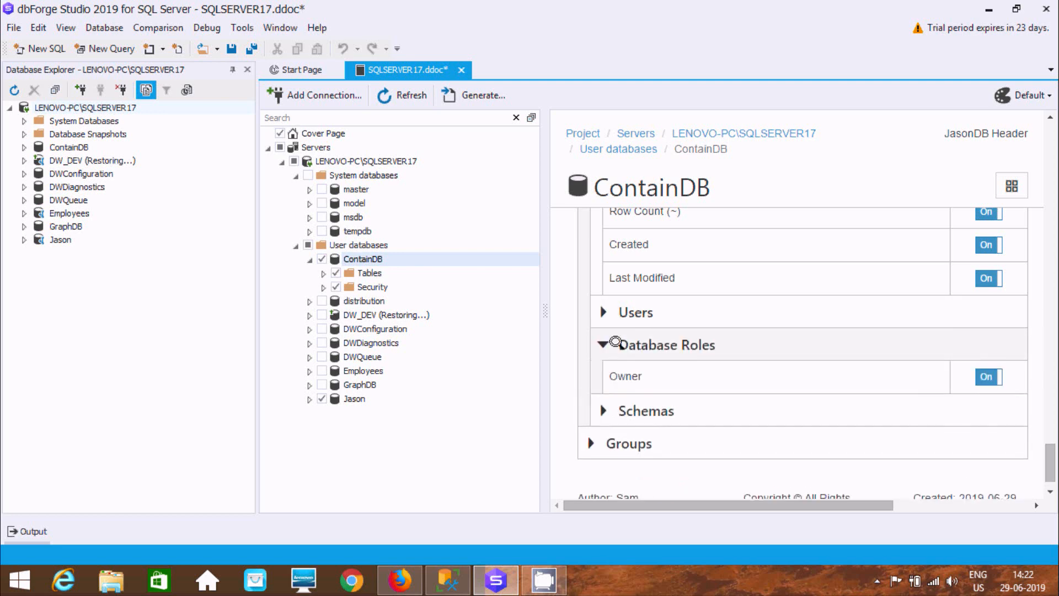
left_click(611, 344)
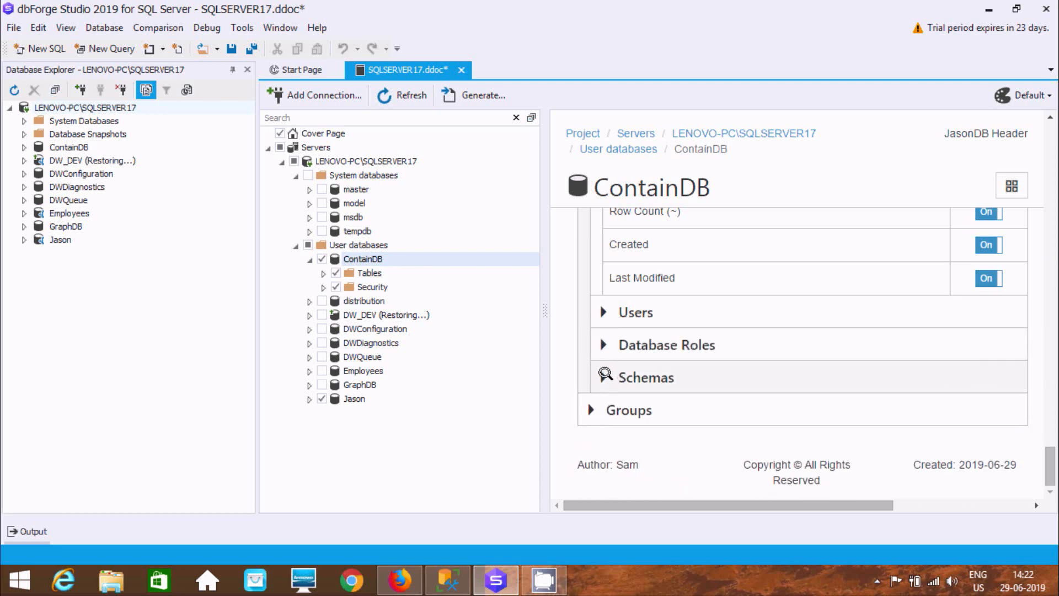
left_click(605, 375)
left_click(601, 374)
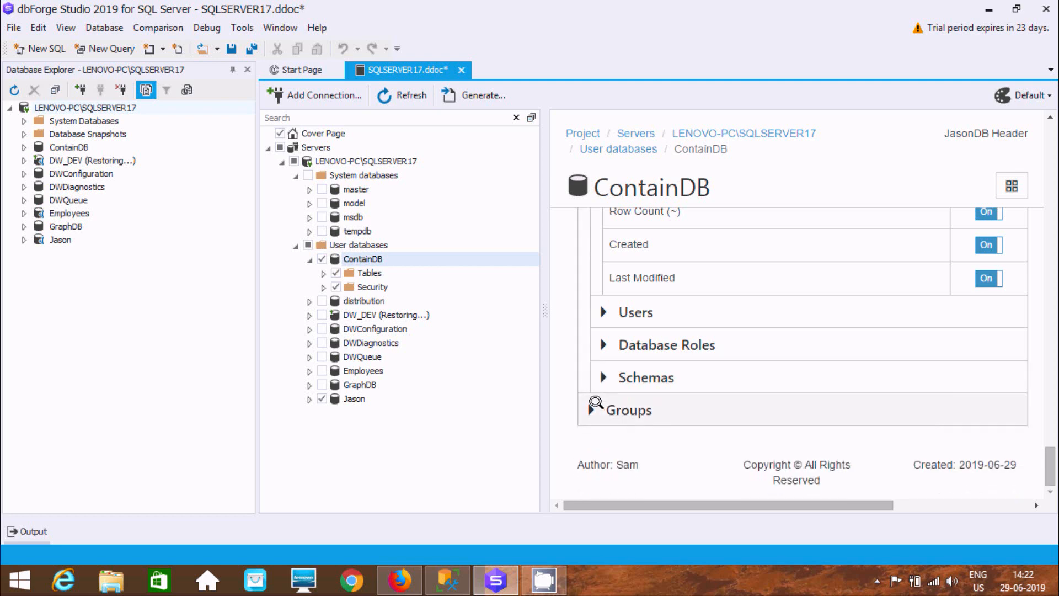
left_click(587, 406)
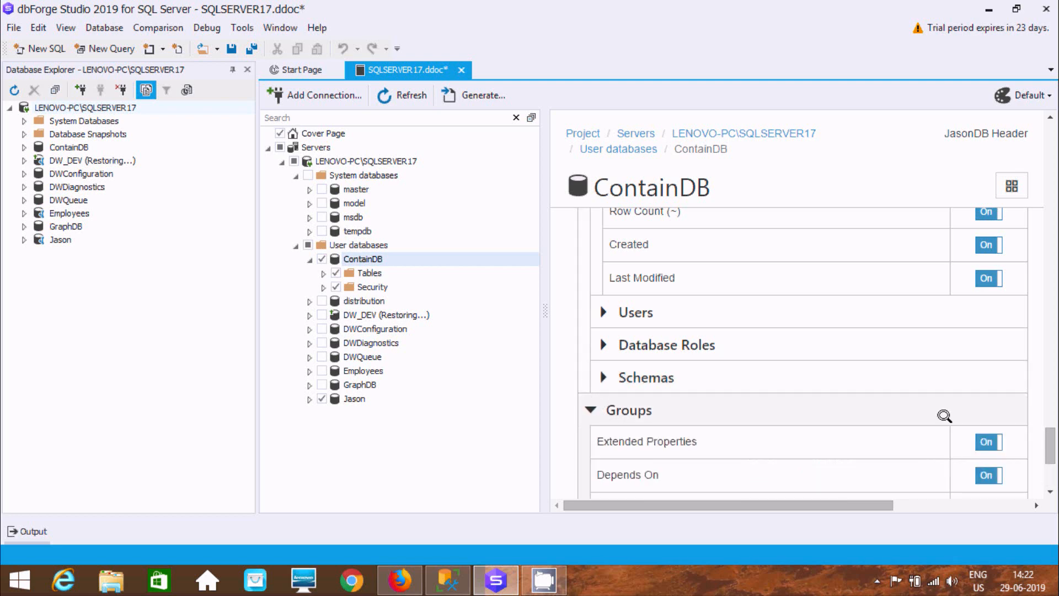
- Review the Tables page from ContainDB's object types, return to the database page, and open its Schemas page
left_click_drag(1043, 439, 1030, 118)
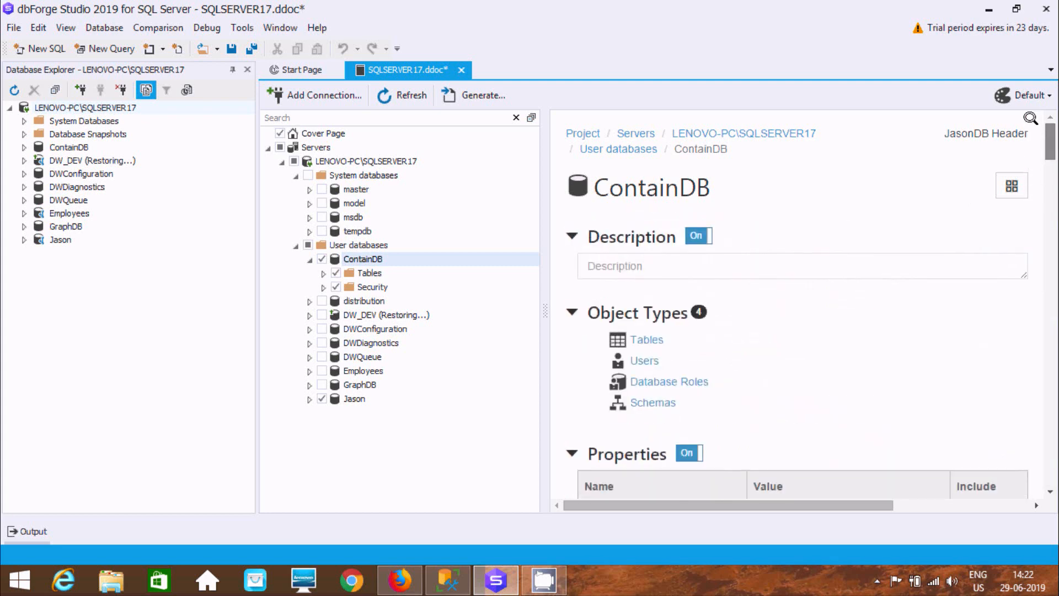
left_click(634, 333)
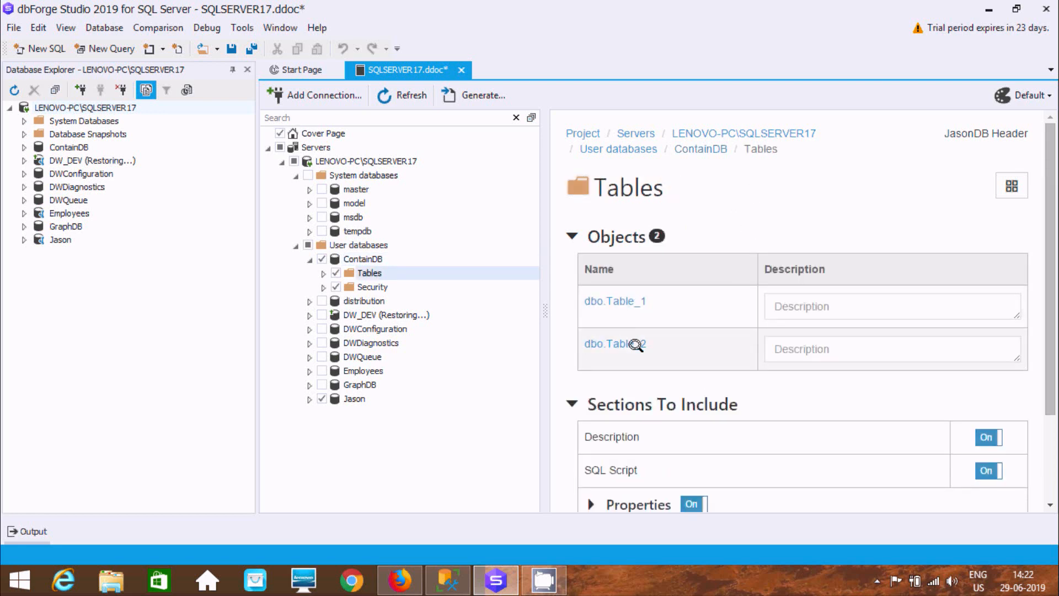
scroll(1041, 205, "down", 3)
scroll(1047, 199, "up", 3)
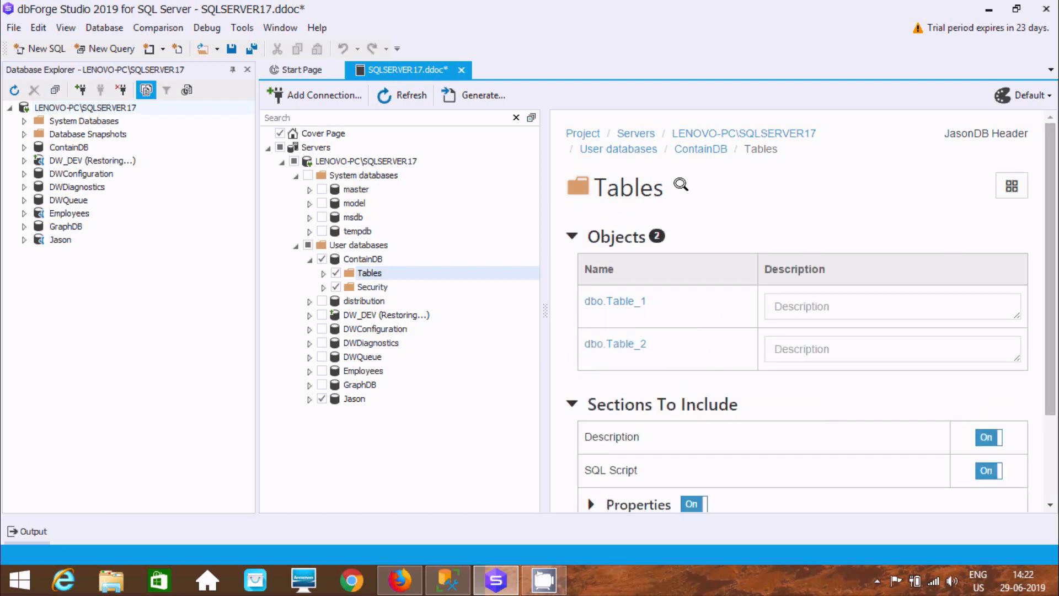
left_click(700, 148)
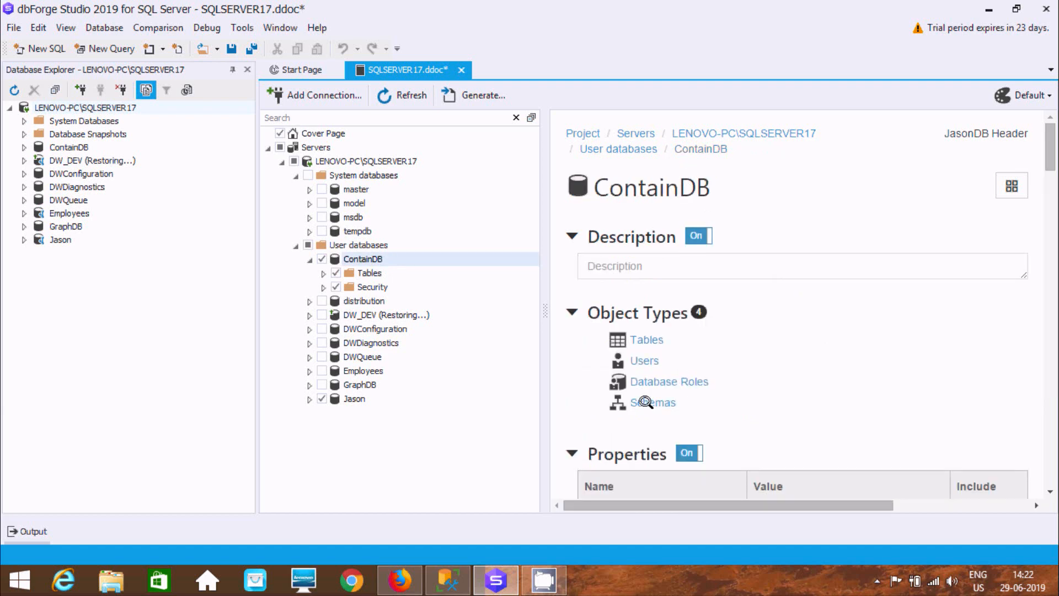
left_click(646, 402)
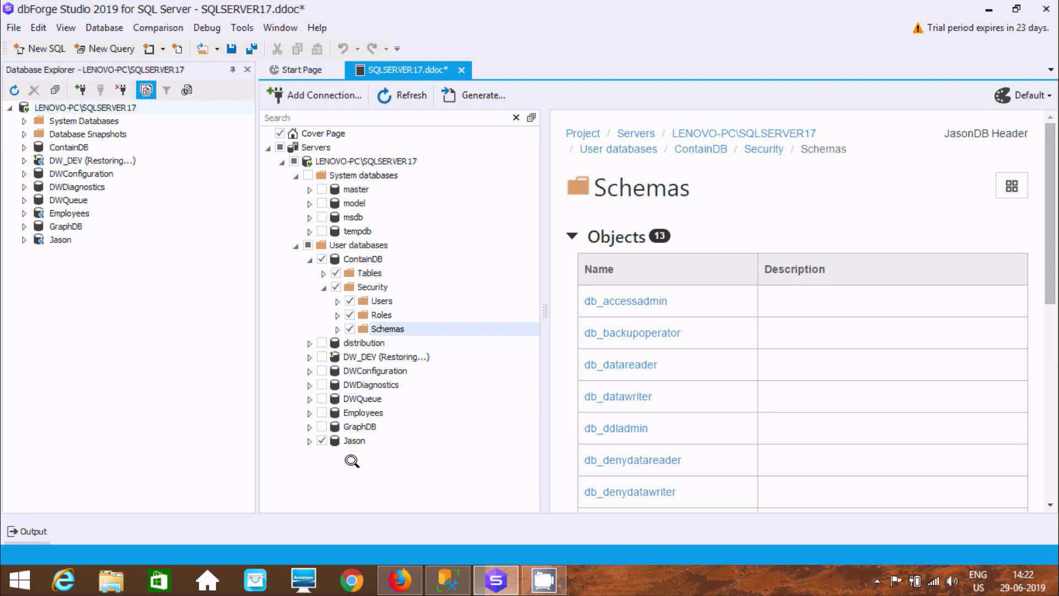
- Open the Jason database page and examine its full Object Types list
left_click(346, 438)
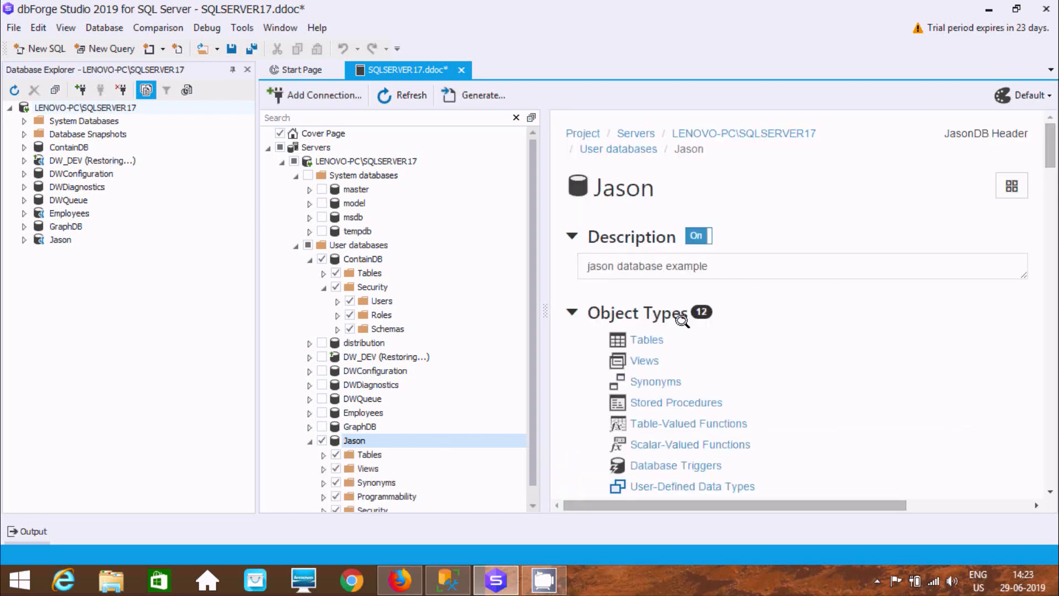
left_click_drag(1045, 138, 1046, 147)
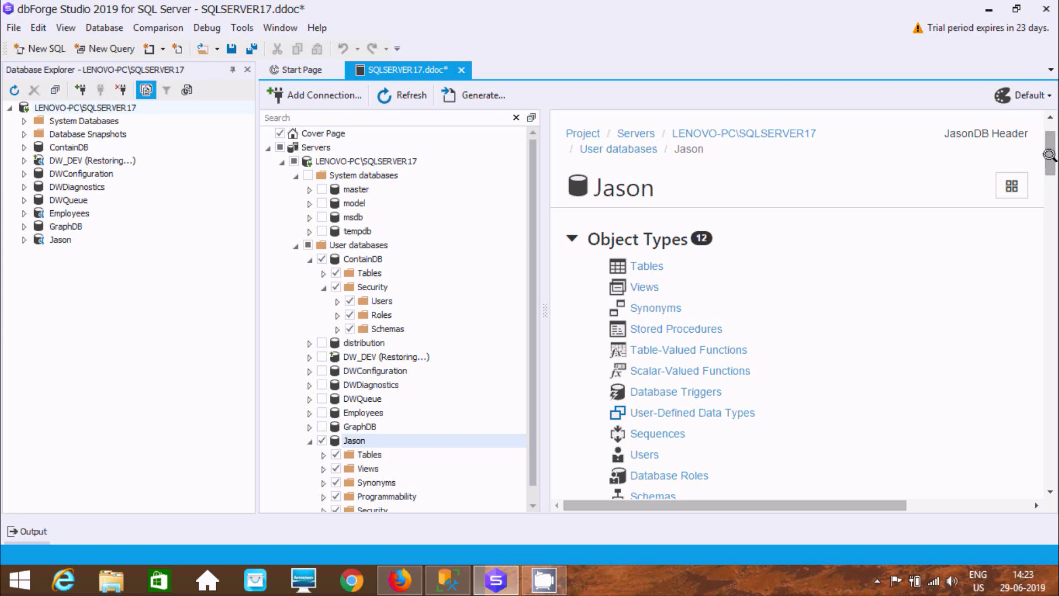
mouse_move(1049, 153)
left_mouse_down()
mouse_move(1050, 189)
mouse_move(1049, 166)
left_mouse_up()
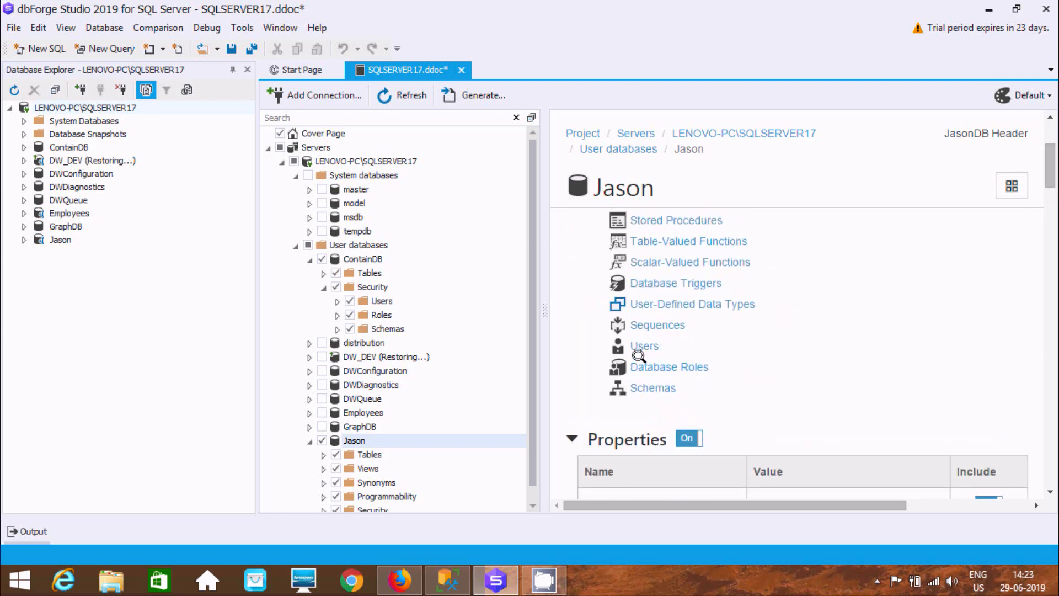
left_click_drag(1049, 184, 1050, 173)
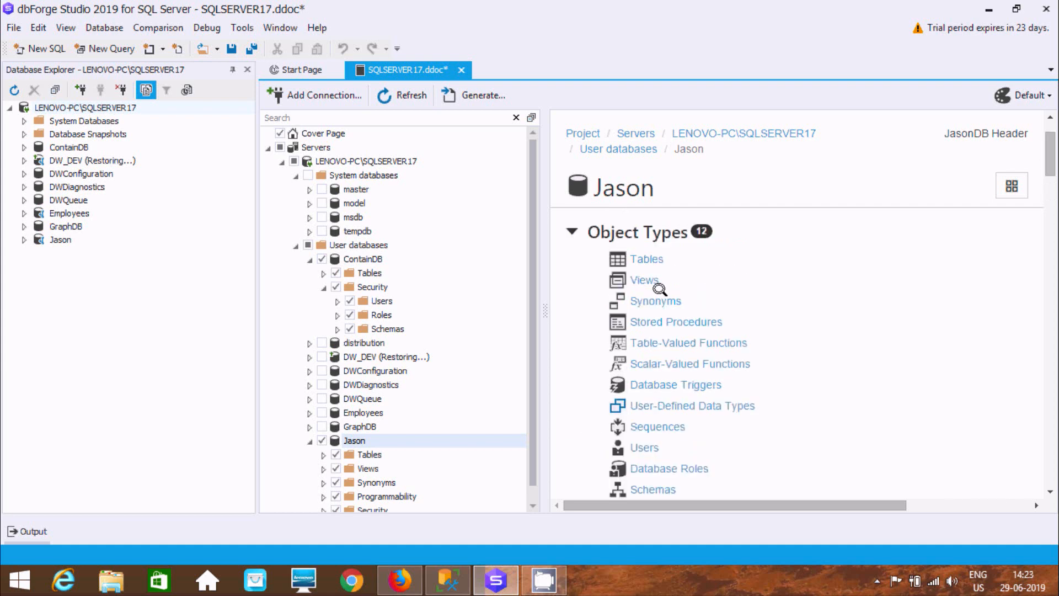
- Open the Views page of the Jason database, check the core.snapshots description field, and look through the listed views
left_click(644, 279)
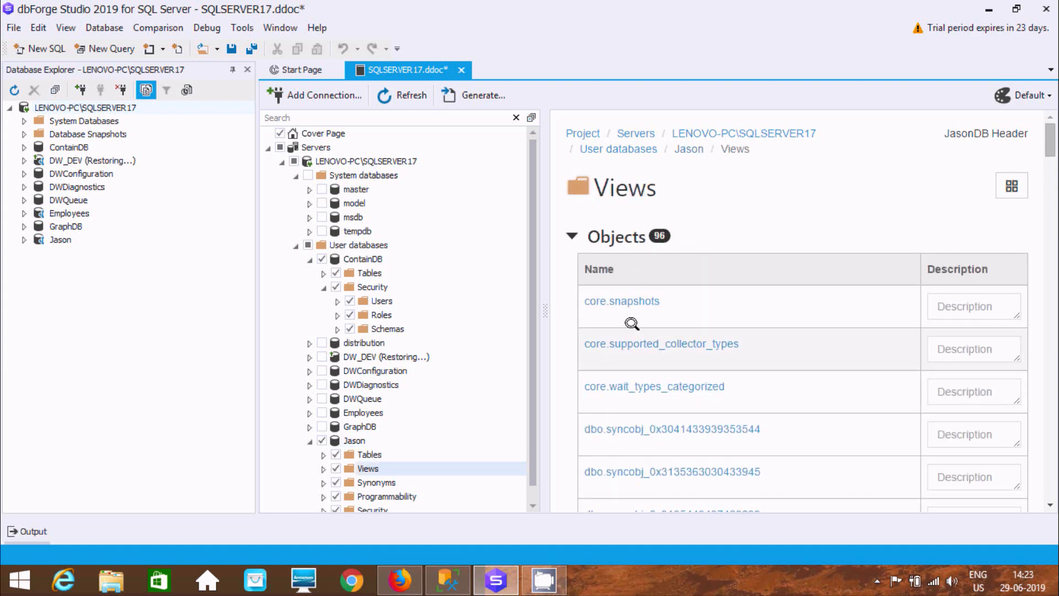
left_click(957, 304)
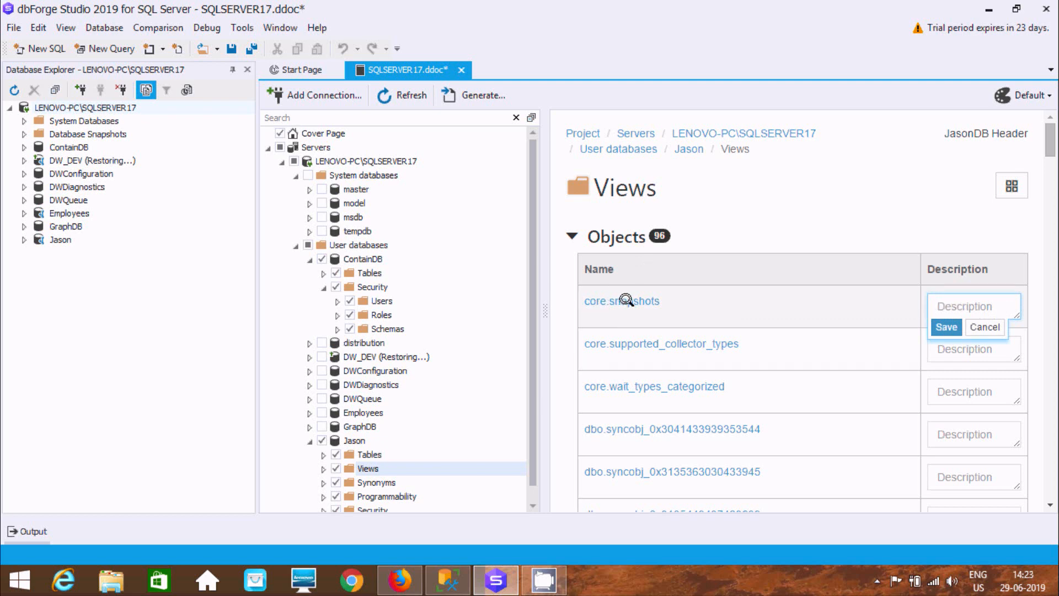
left_click_drag(1049, 139, 1050, 396)
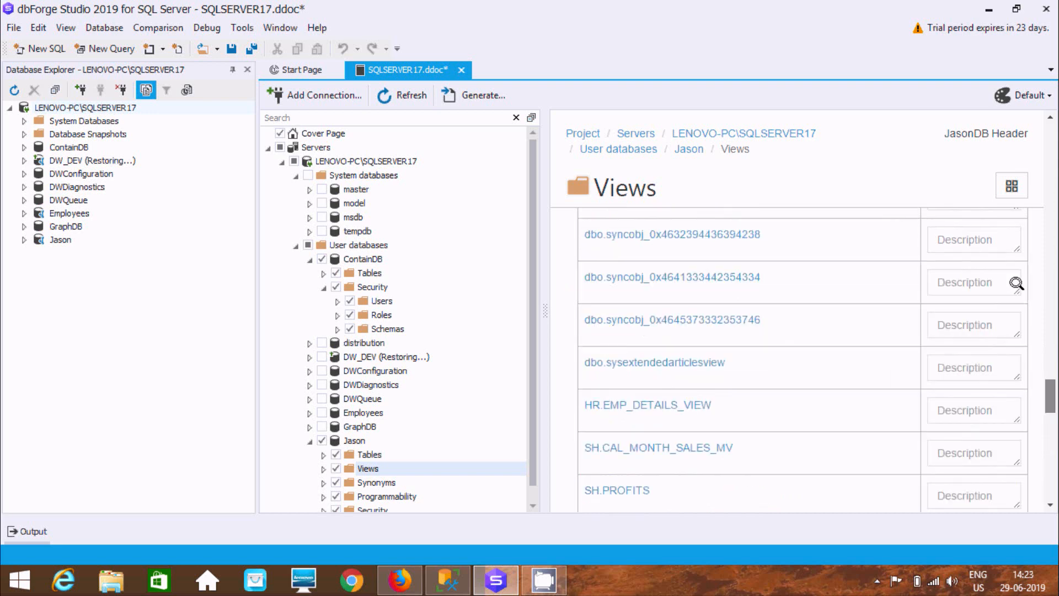
left_click_drag(1015, 283, 993, 117)
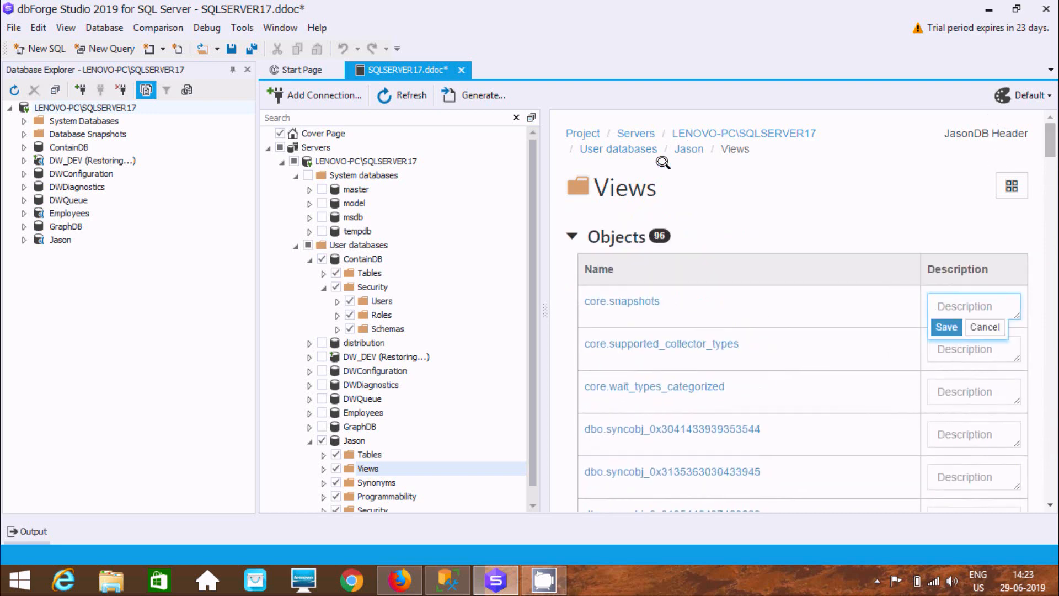
- Return to the Jason database page and review it from its properties down to Sections To Include
left_click(682, 148)
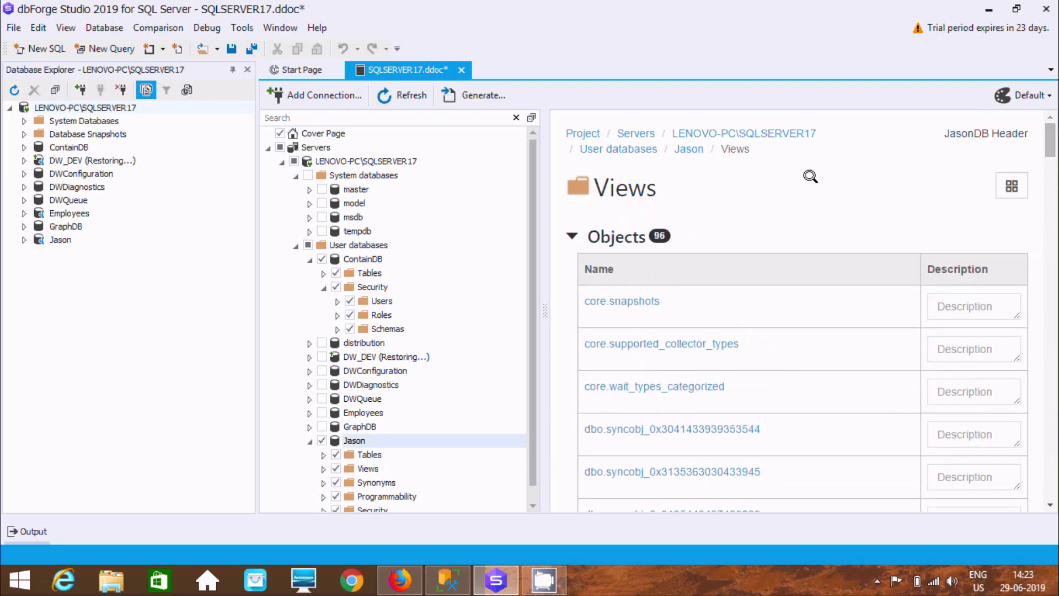
left_click(689, 149)
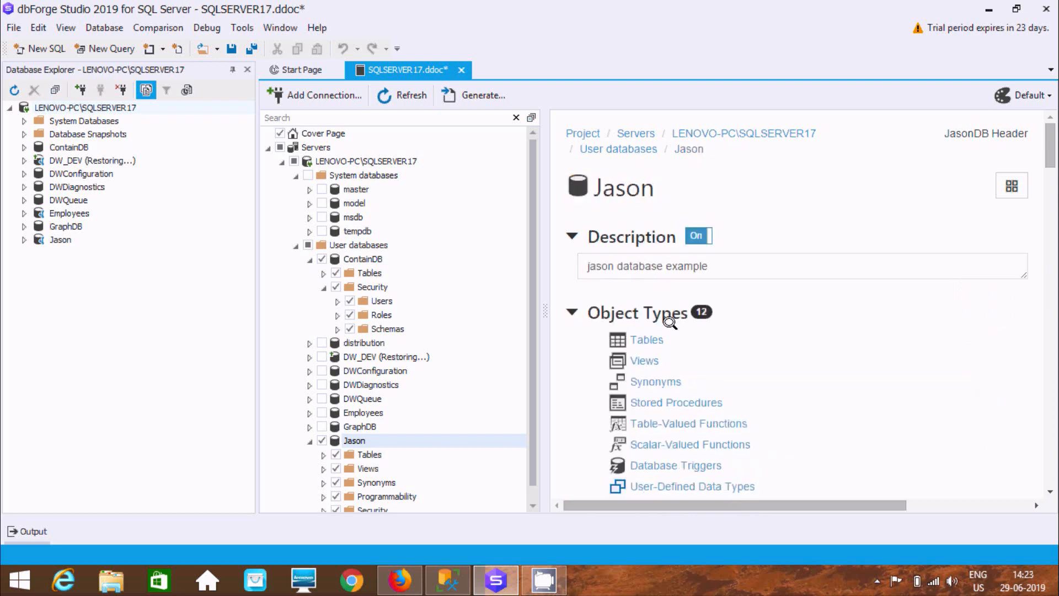
scroll(1042, 169, "down", 5)
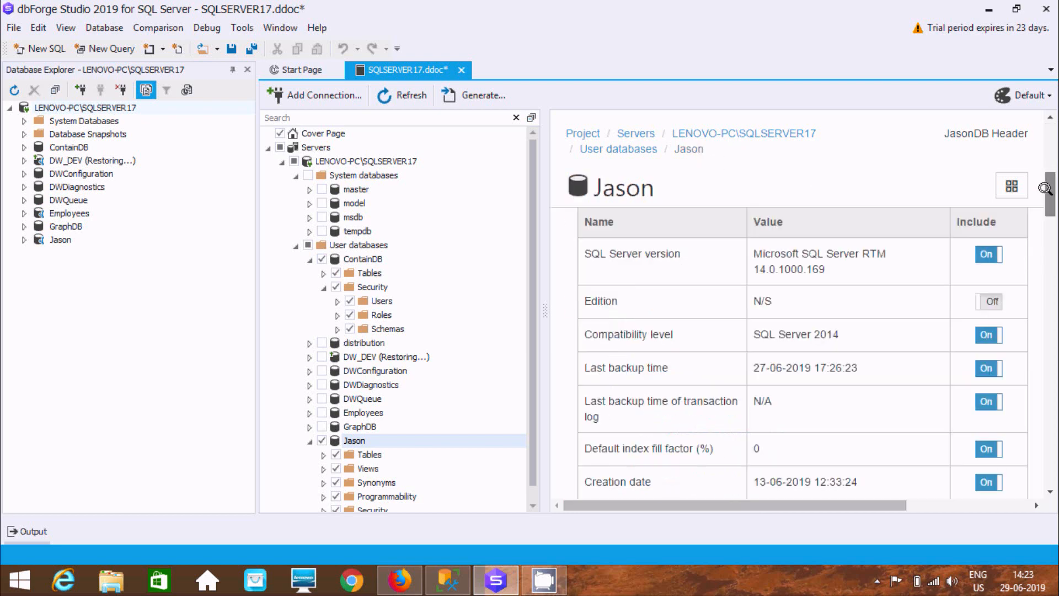
left_click_drag(1048, 171, 1052, 465)
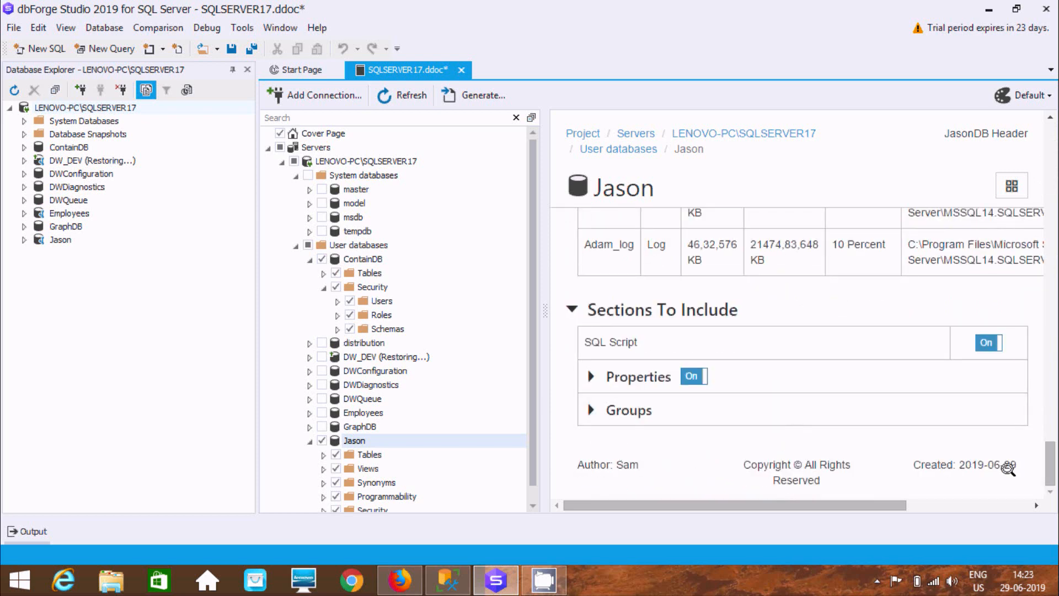
left_click_drag(1047, 463, 1029, 132)
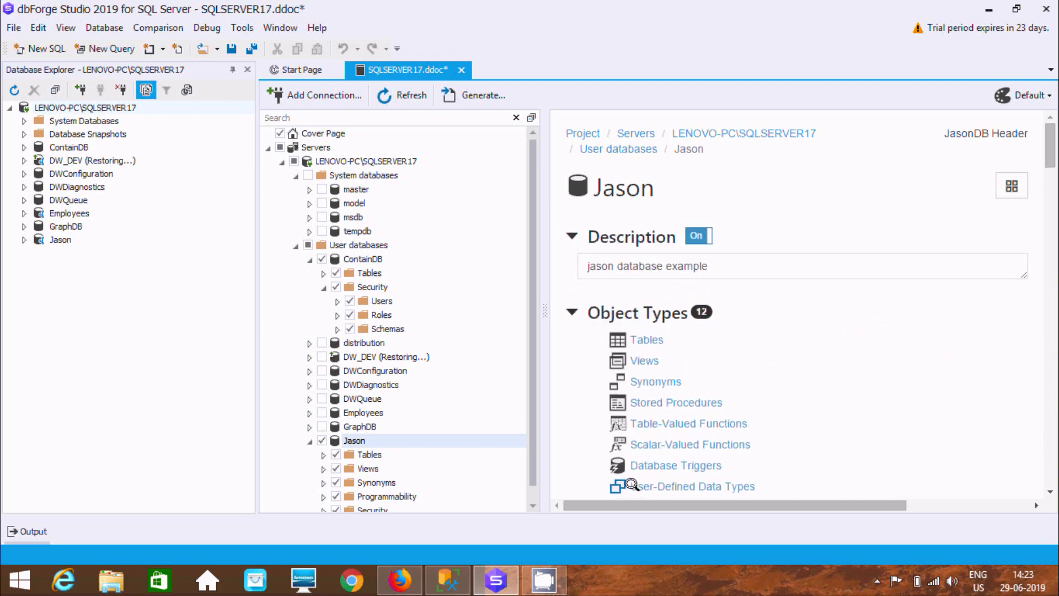
- Open the add_operator_check page under the Jason database's Database Triggers and review its properties
left_click(651, 465)
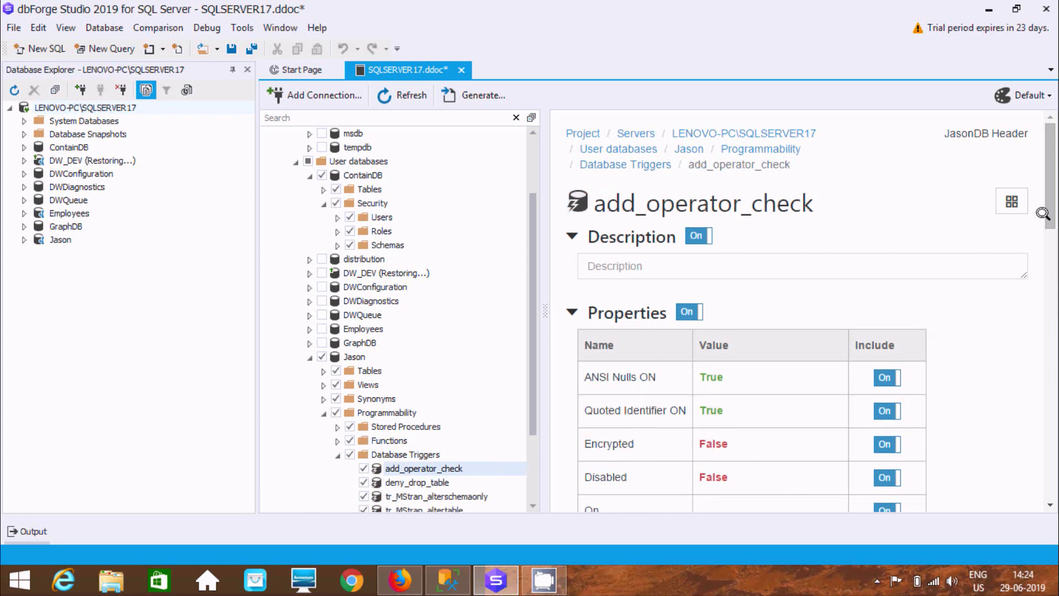
left_click_drag(1050, 178, 1032, 157)
- Generate the documentation in HTML format into a folder named JasonDoc under Documents, and dismiss the finished progress report
left_click(474, 92)
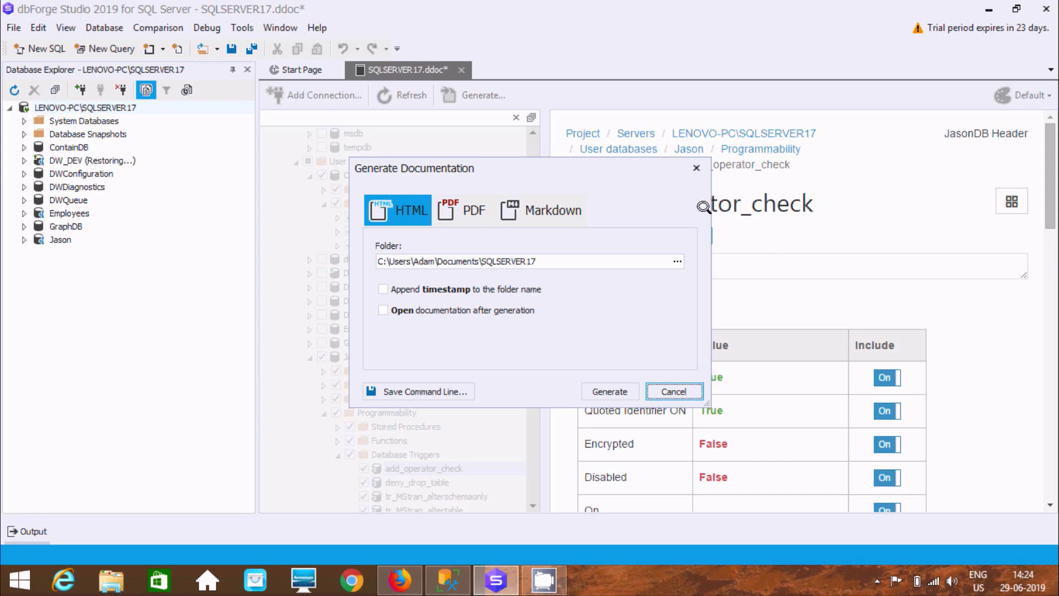
left_click(537, 259)
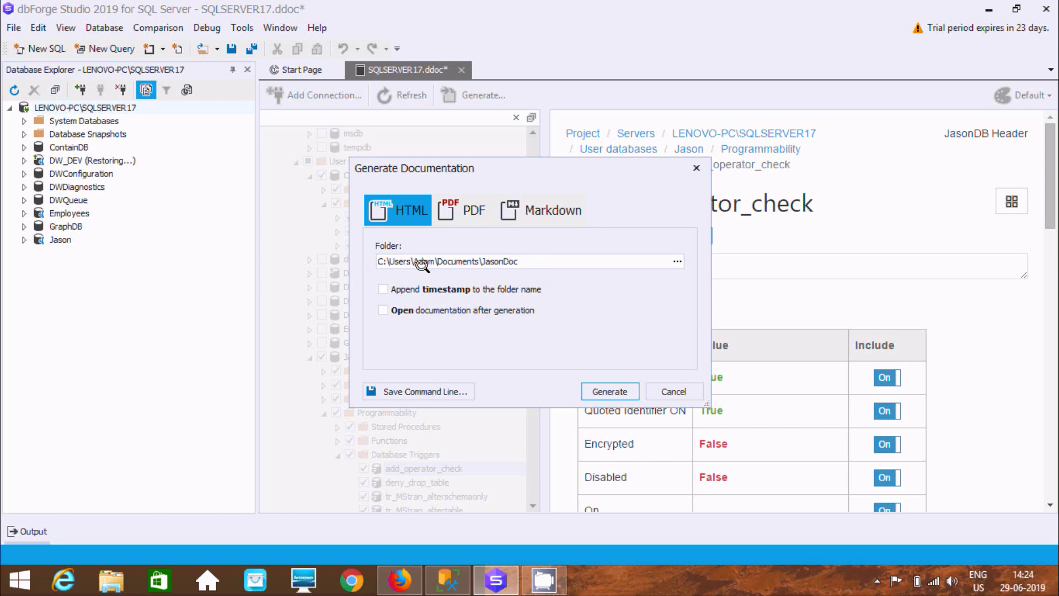
left_click(601, 390)
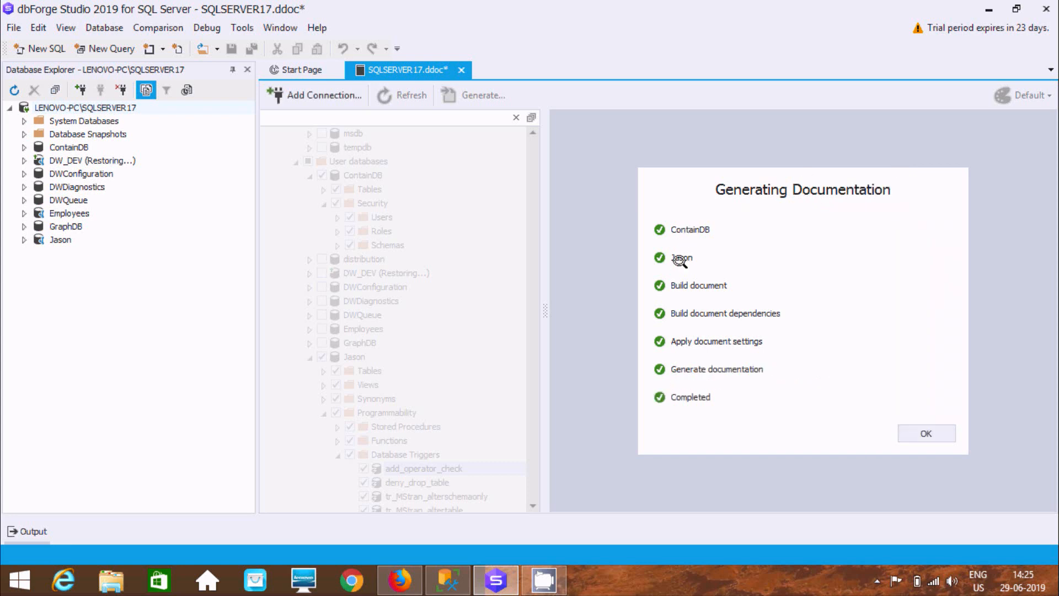
left_click(915, 433)
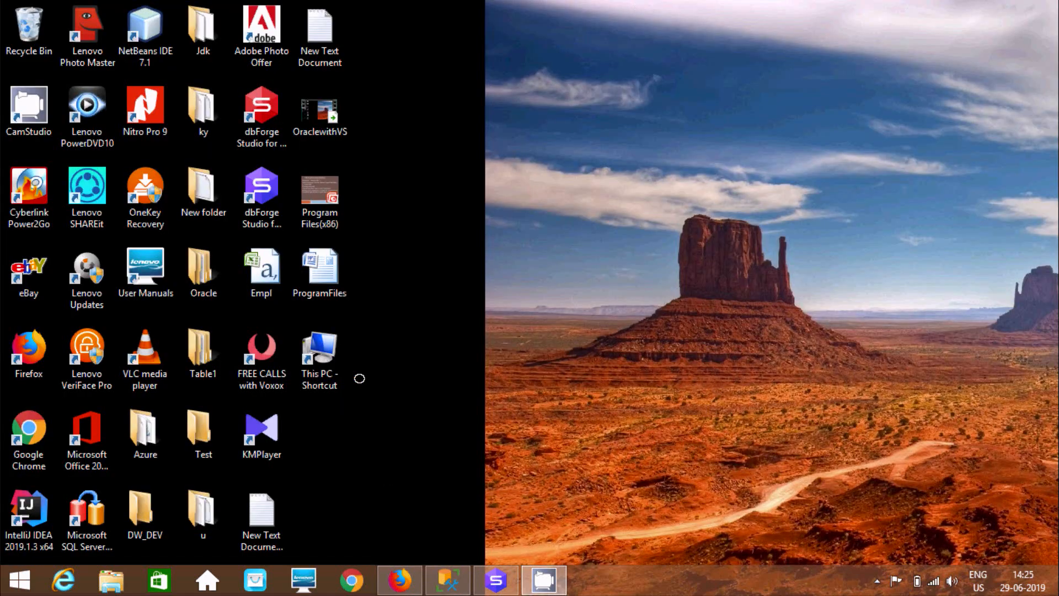
- Switch to File Explorer and open the generated JasonDoc folder in Documents
left_click(320, 353)
double_click(320, 353)
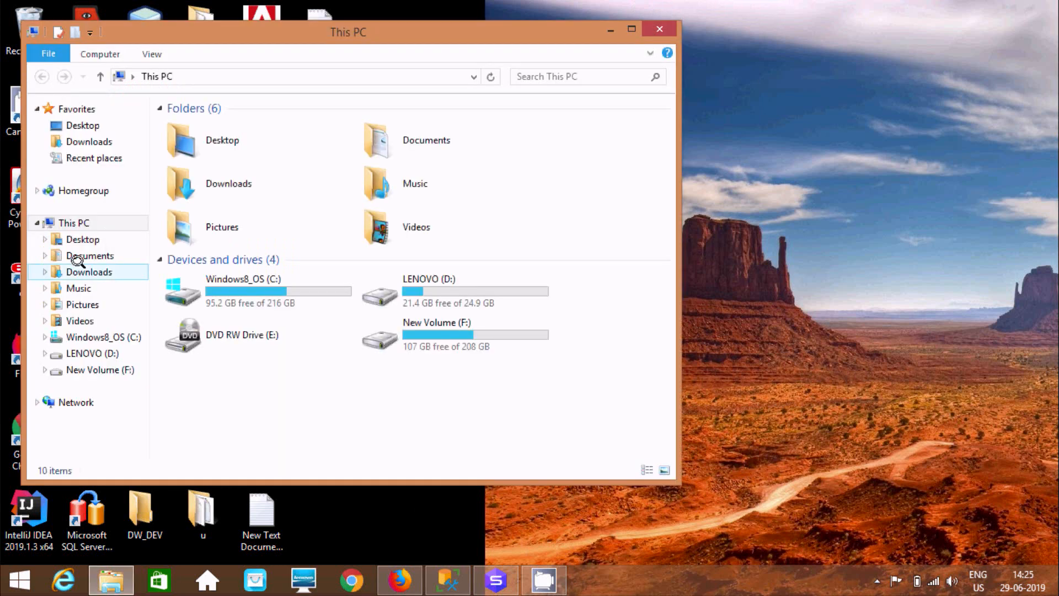
left_click(118, 254)
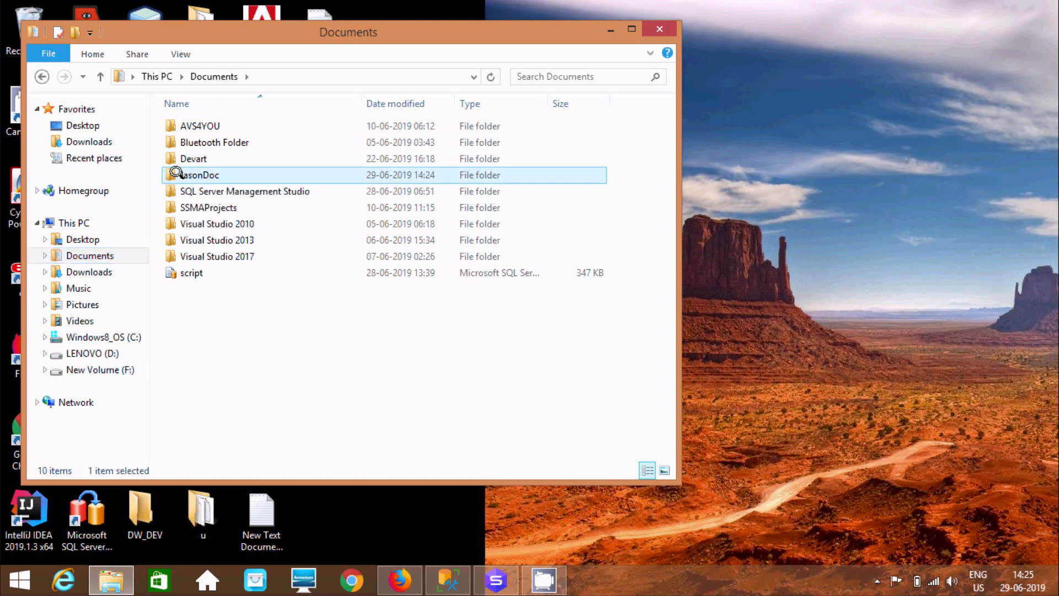
double_click(175, 173)
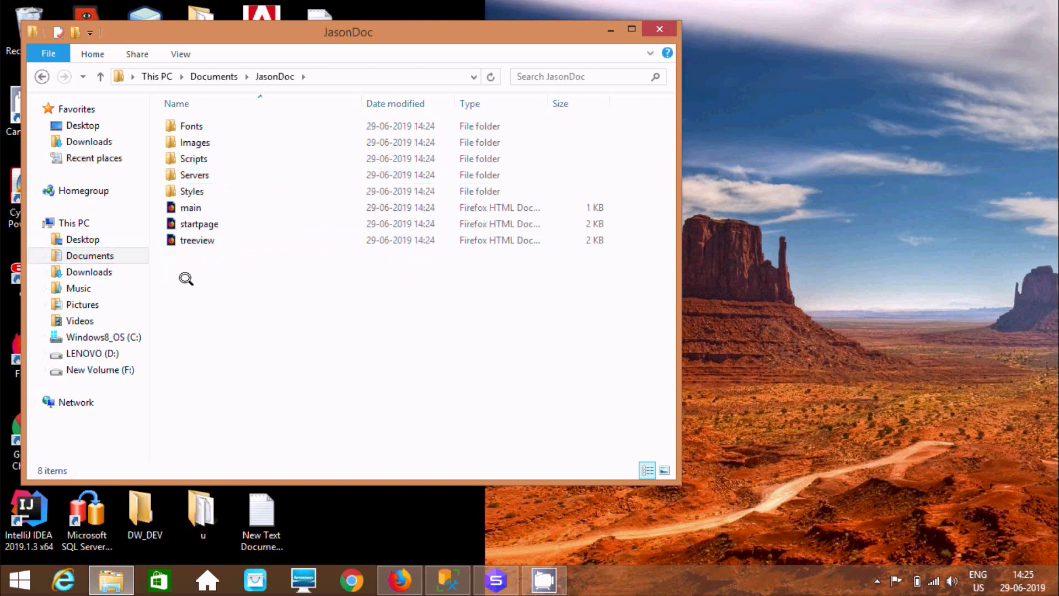
- Look through the Images subfolder of JasonDoc and return to the JasonDoc folder
left_click(185, 141)
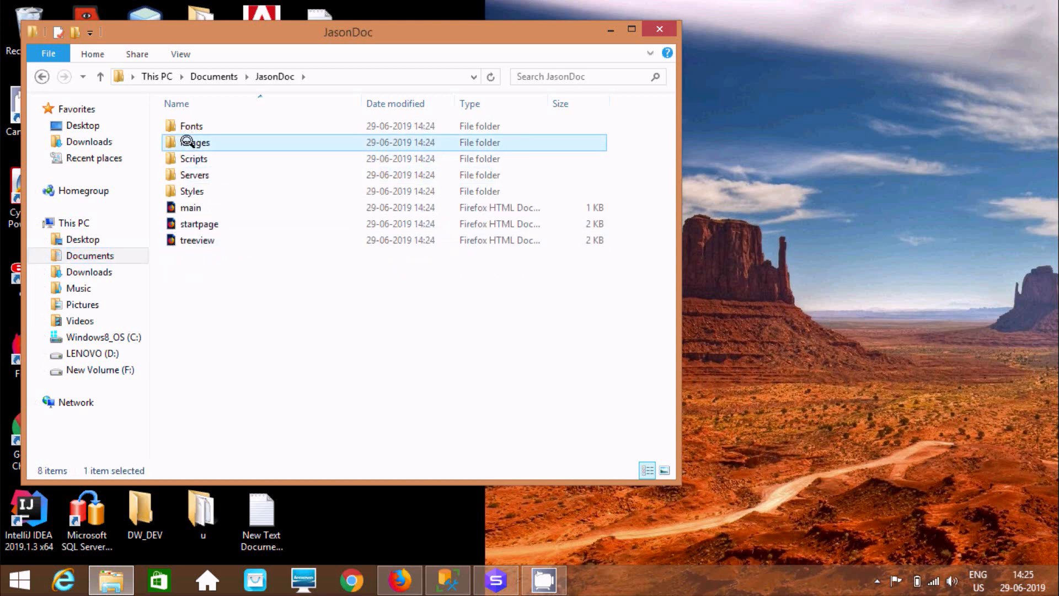
double_click(187, 141)
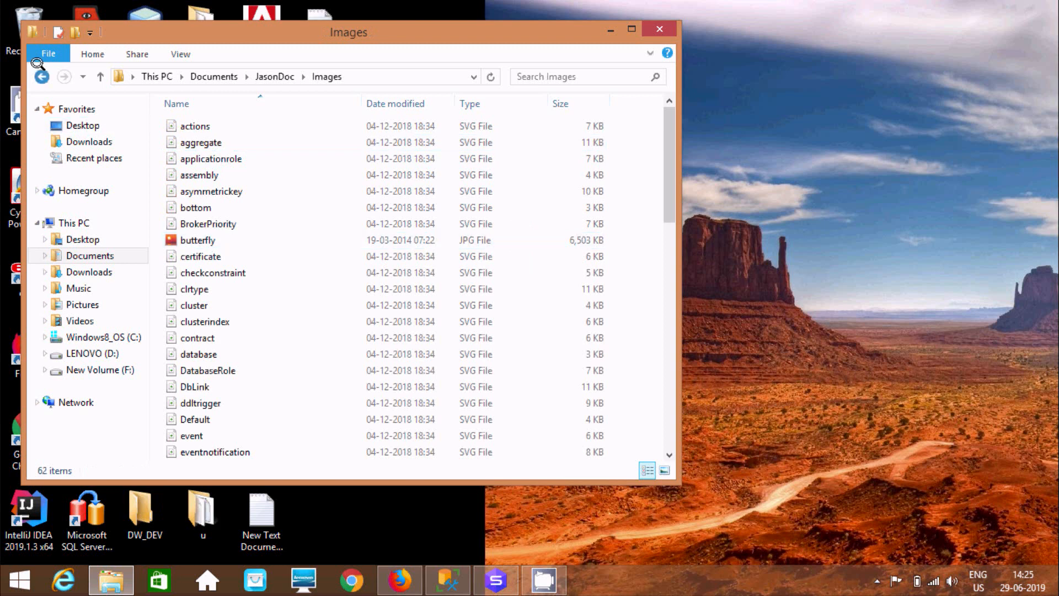
left_click(40, 75)
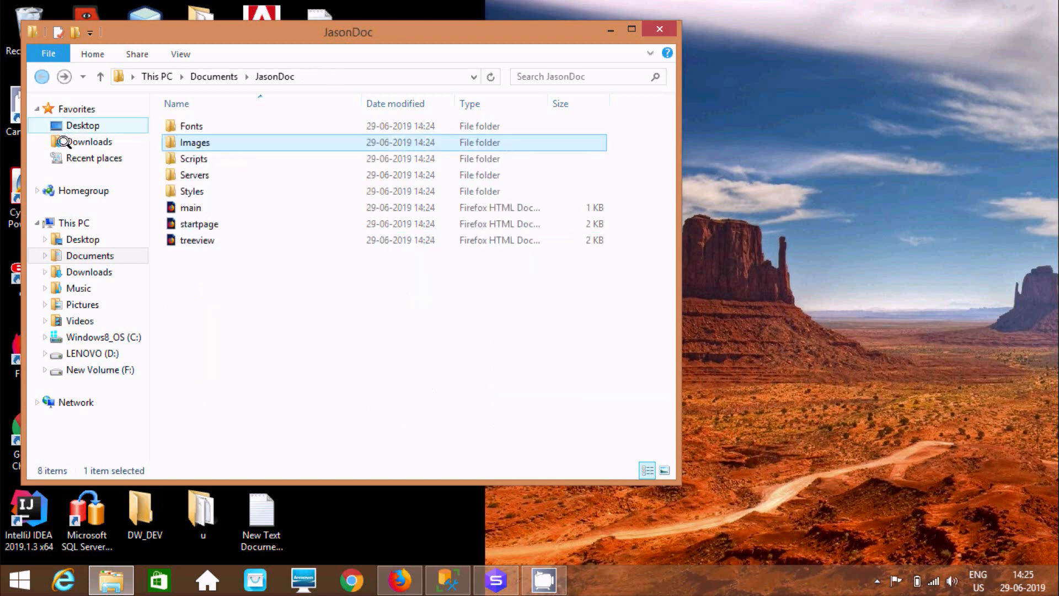
- Open the treeview page from JasonDoc in Firefox and view the Jason database's Tables and Views lists
double_click(181, 237)
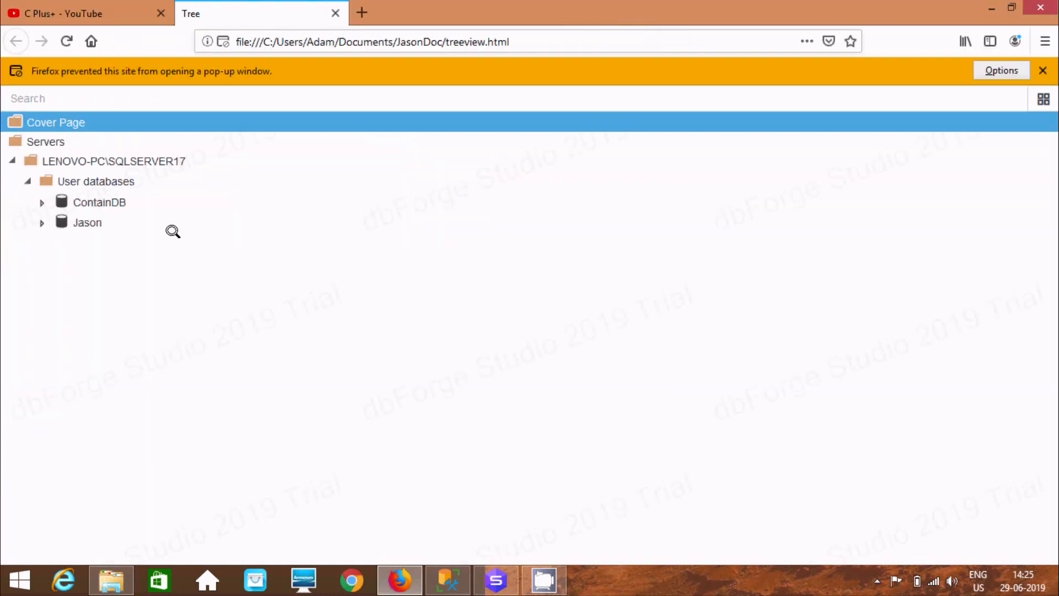
left_click(42, 222)
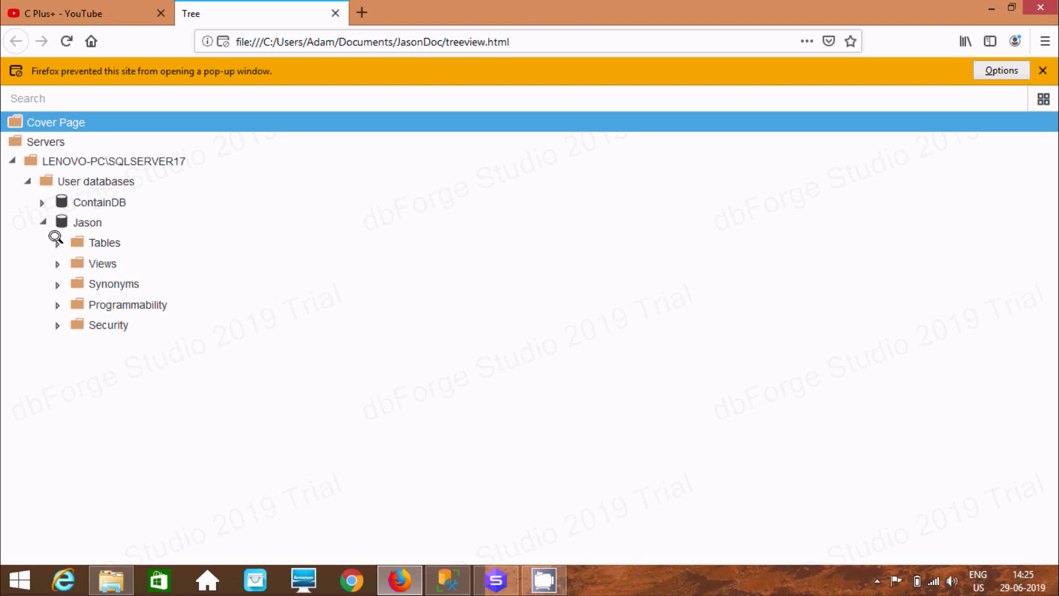
left_click(58, 242)
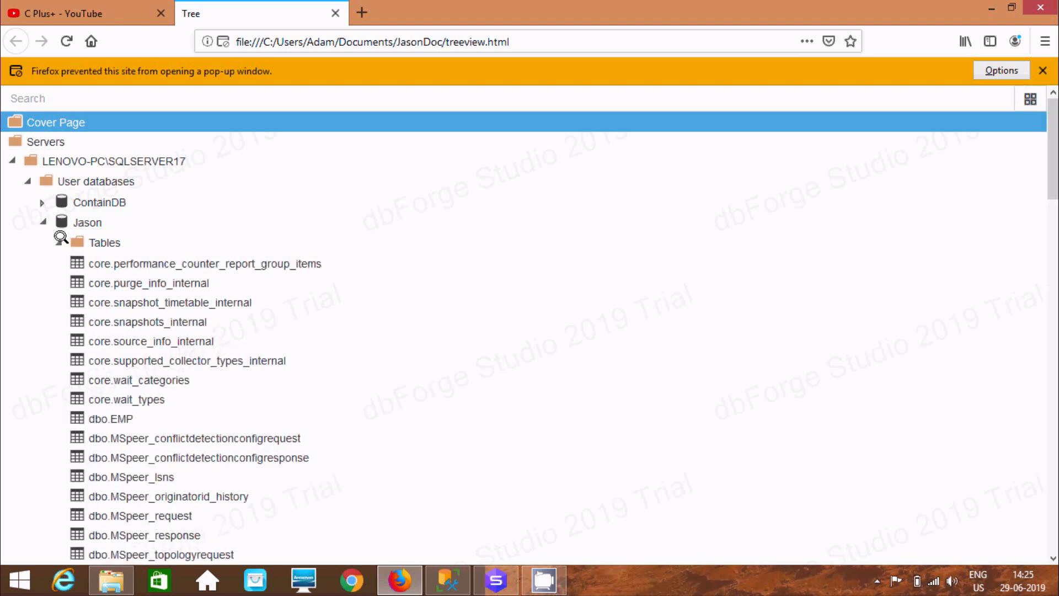
left_click(58, 242)
left_click(56, 262)
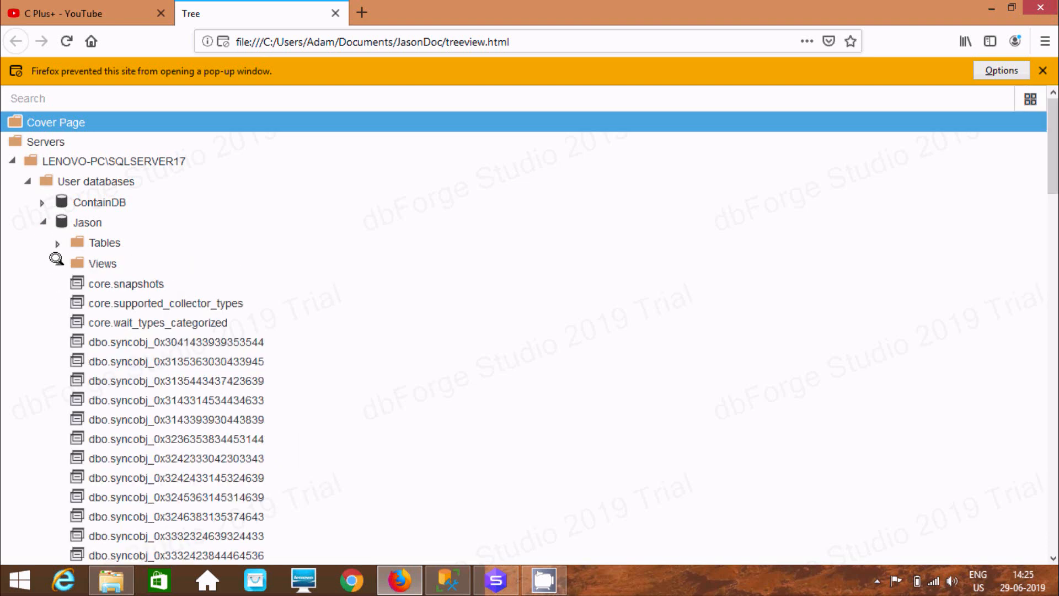
- Open the core.supported_collector_types view's documentation page, read through it, and close it
left_click(116, 299)
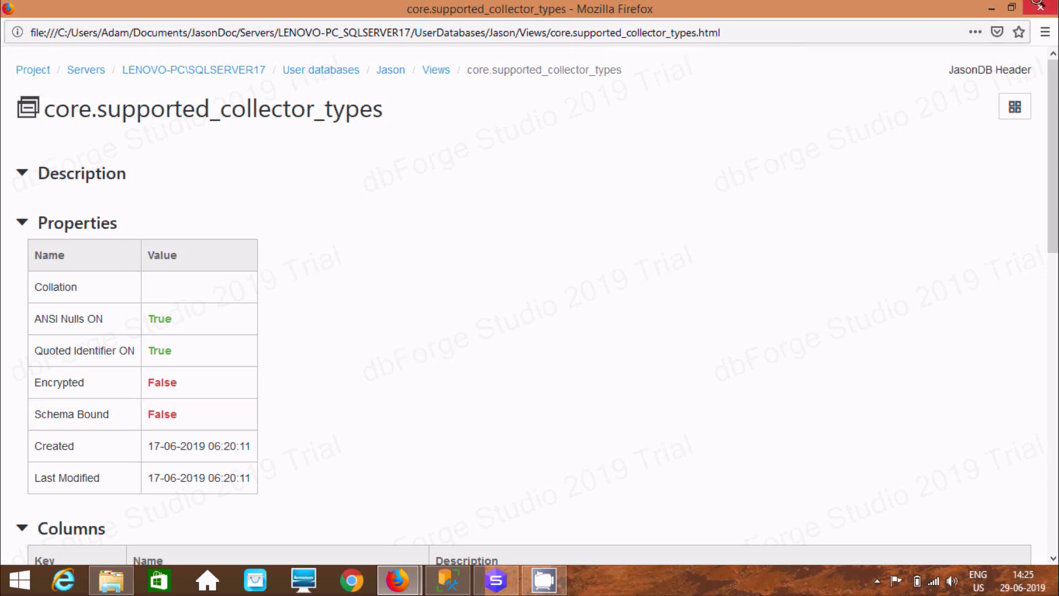
left_click_drag(1054, 234, 1050, 473)
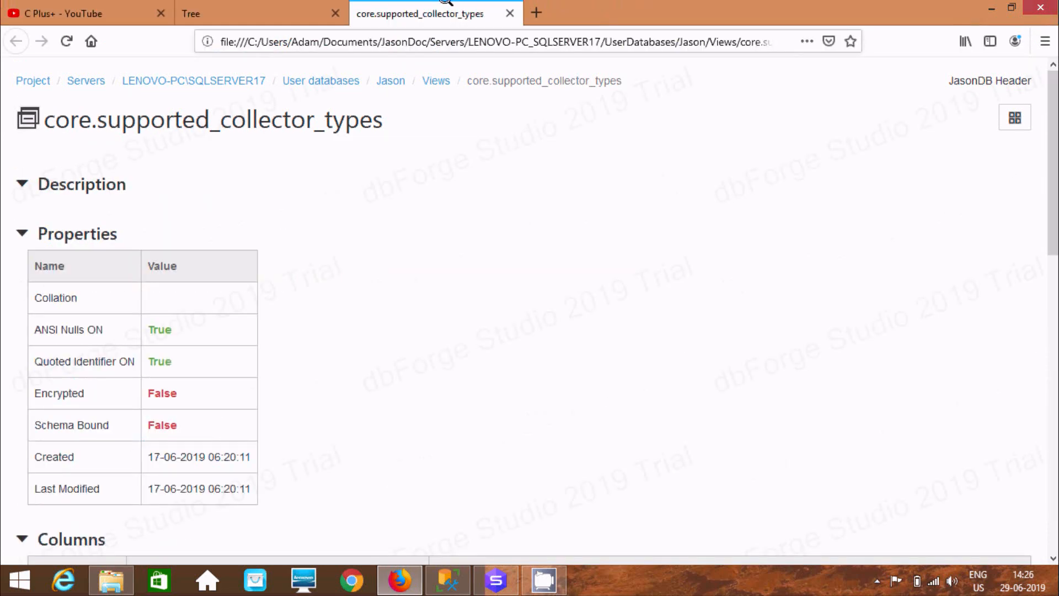
left_click(510, 14)
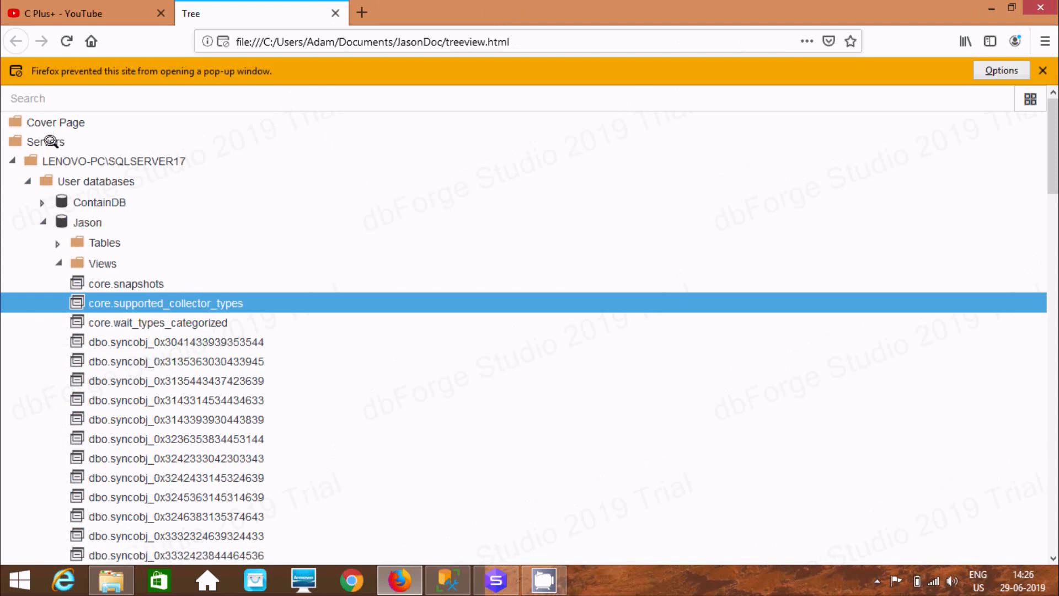
- Check the generated Cover Page, close it and the documentation tree, and minimize the browser
left_click(55, 118)
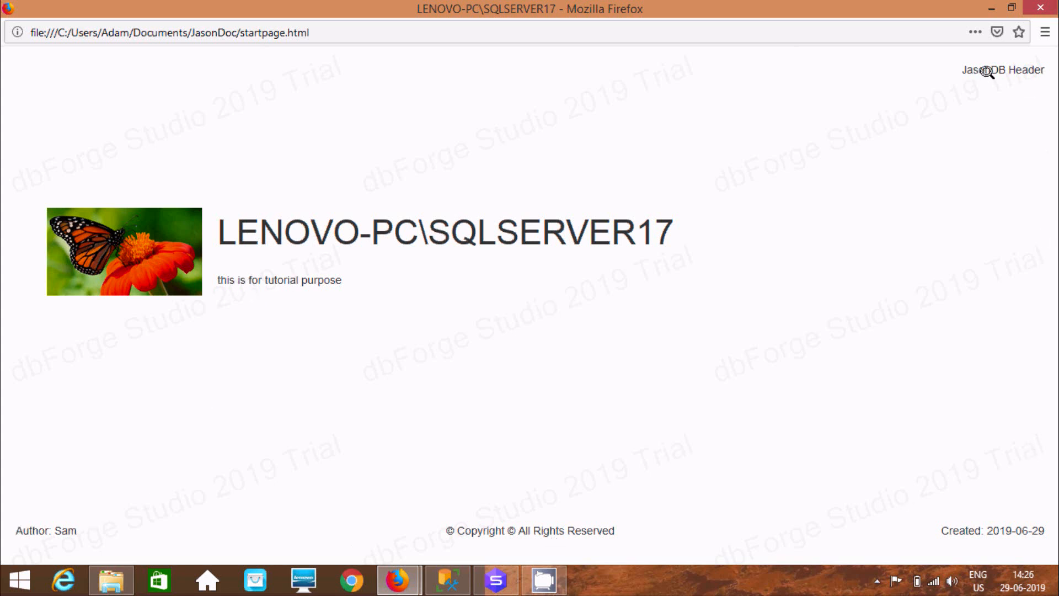
left_click(1039, 8)
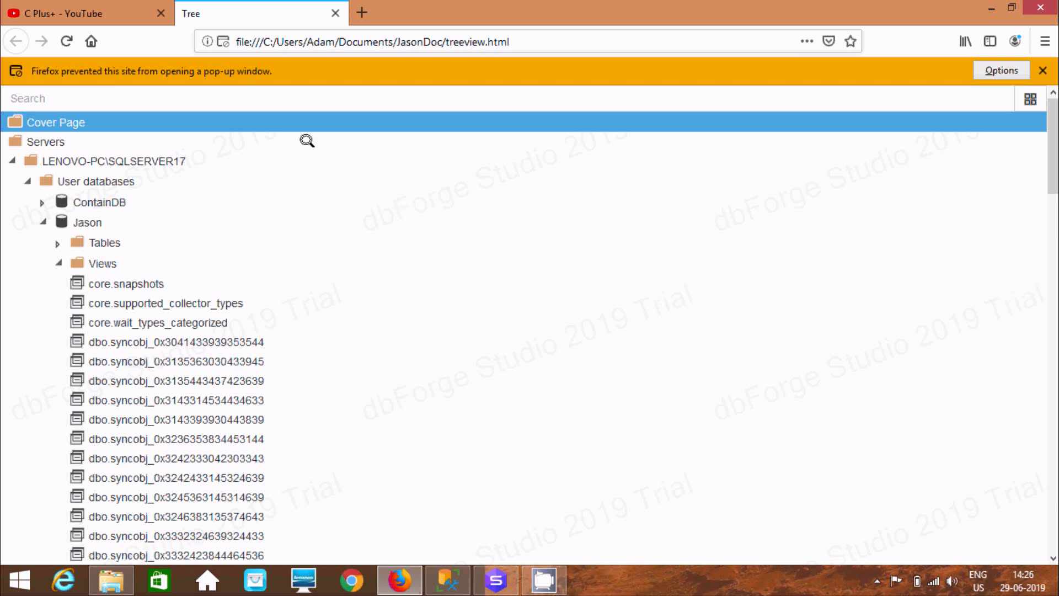
left_click(335, 12)
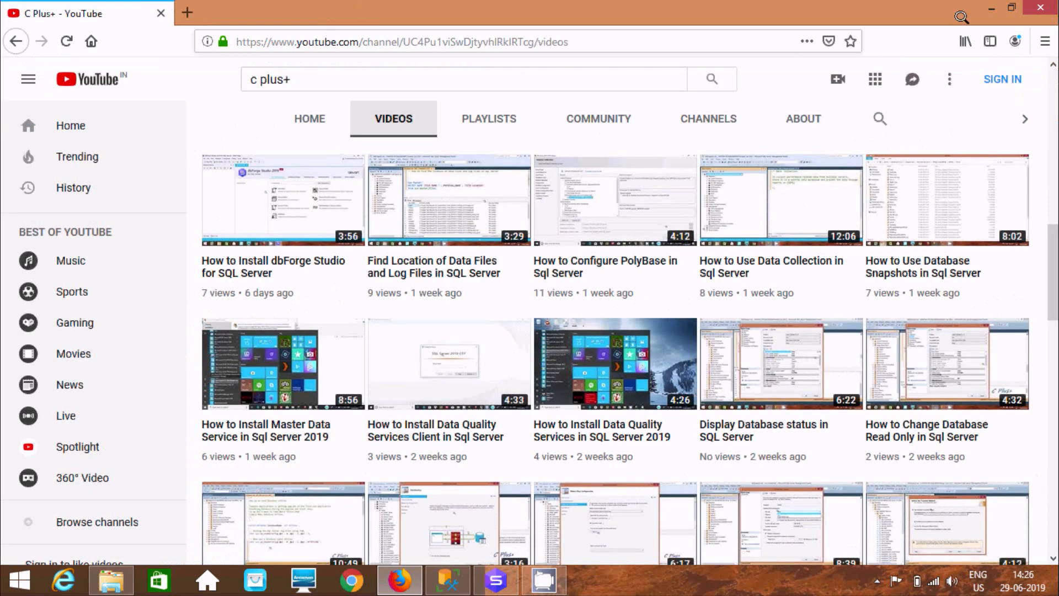
left_click(991, 8)
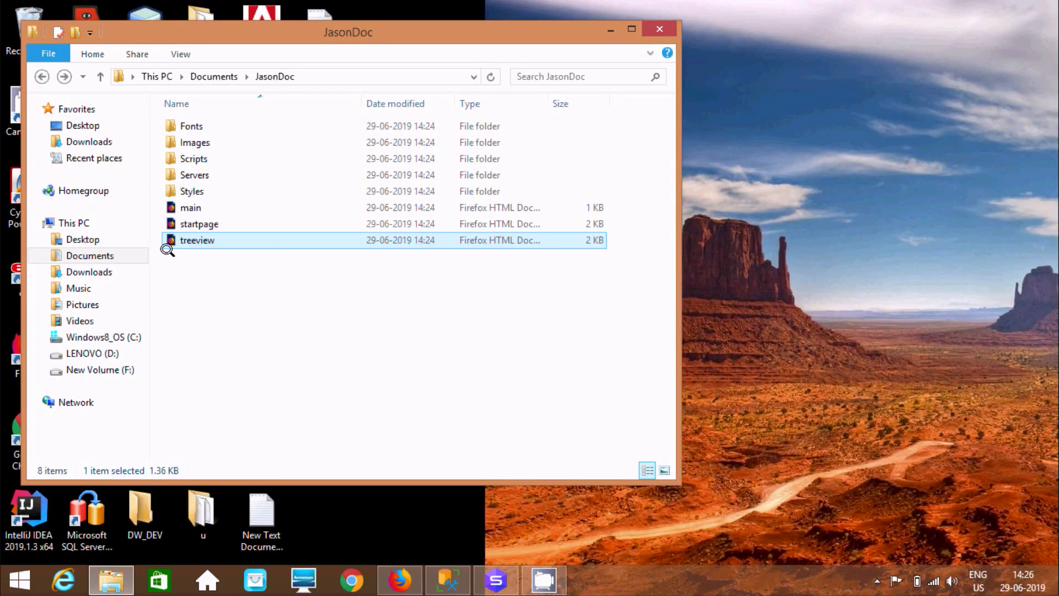